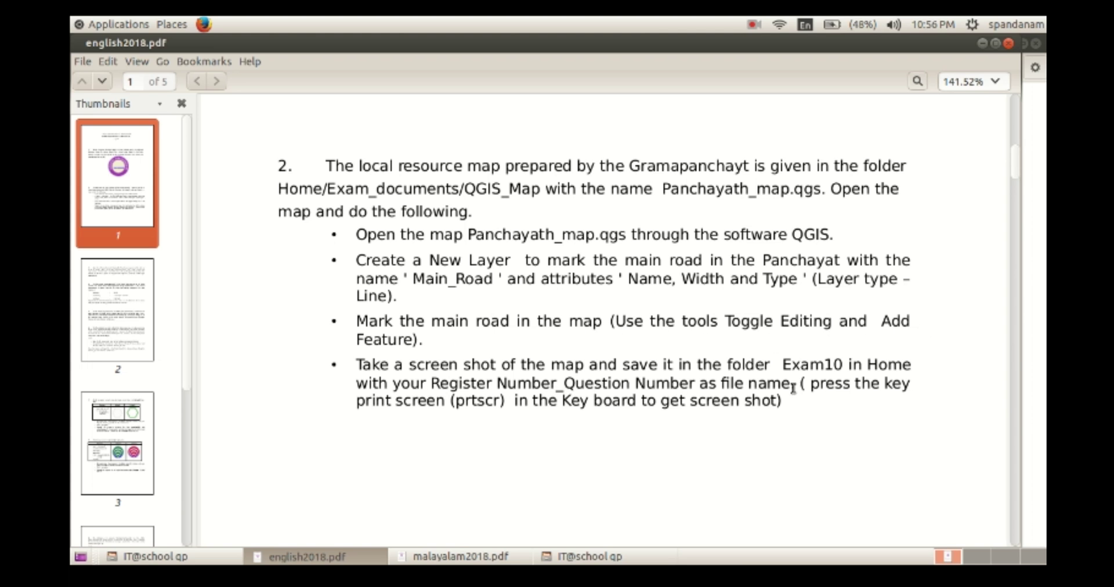
Bring the Malayalam question paper malayalam2018.pdf to the front to view question 2.
{"action": "key", "text": "alt+Tab"}
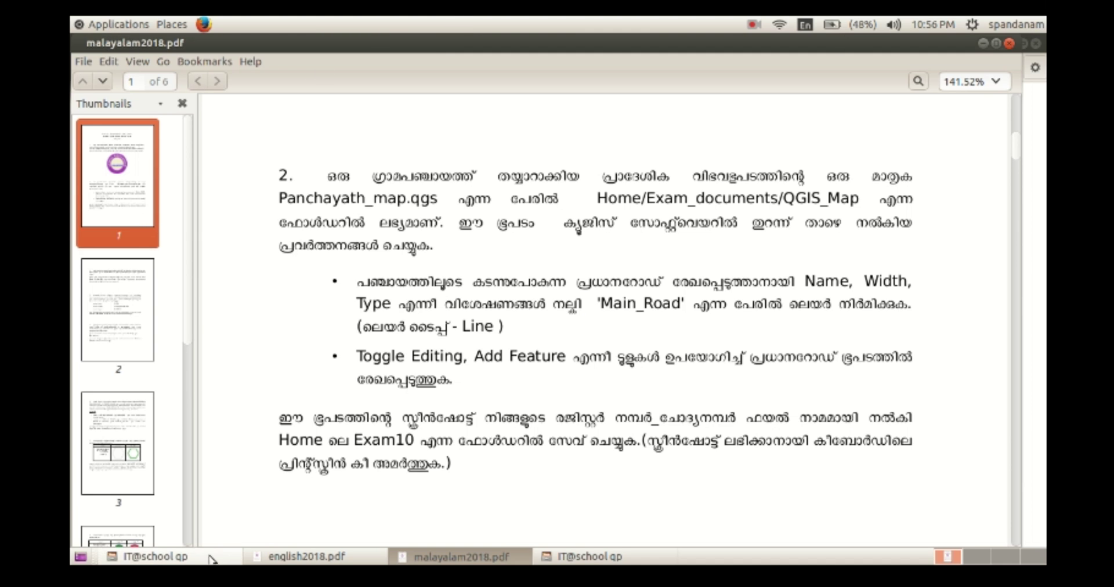
Launch Quantum GIS from the Applications menu's Science category.
{"action": "left_click", "coordinate": [111, 25]}
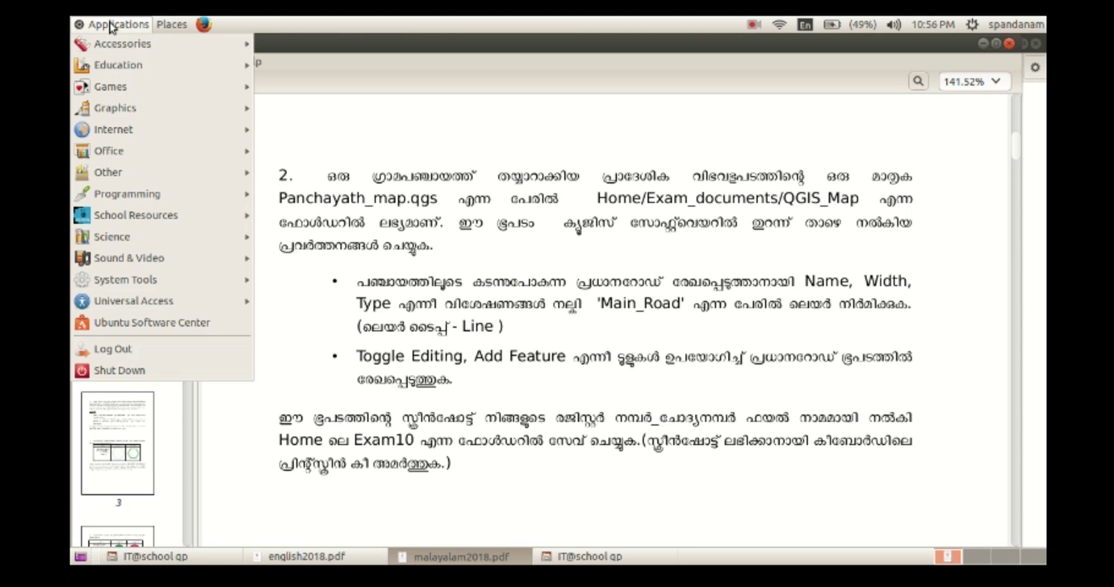
{"action": "mouse_move", "coordinate": [116, 240]}
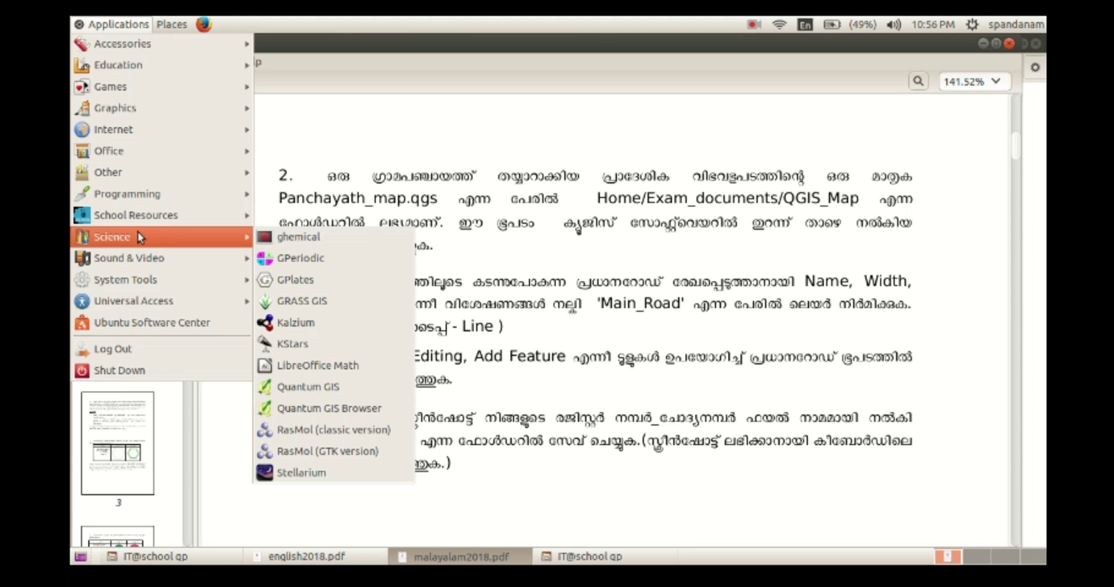
{"action": "left_click", "coordinate": [329, 396]}
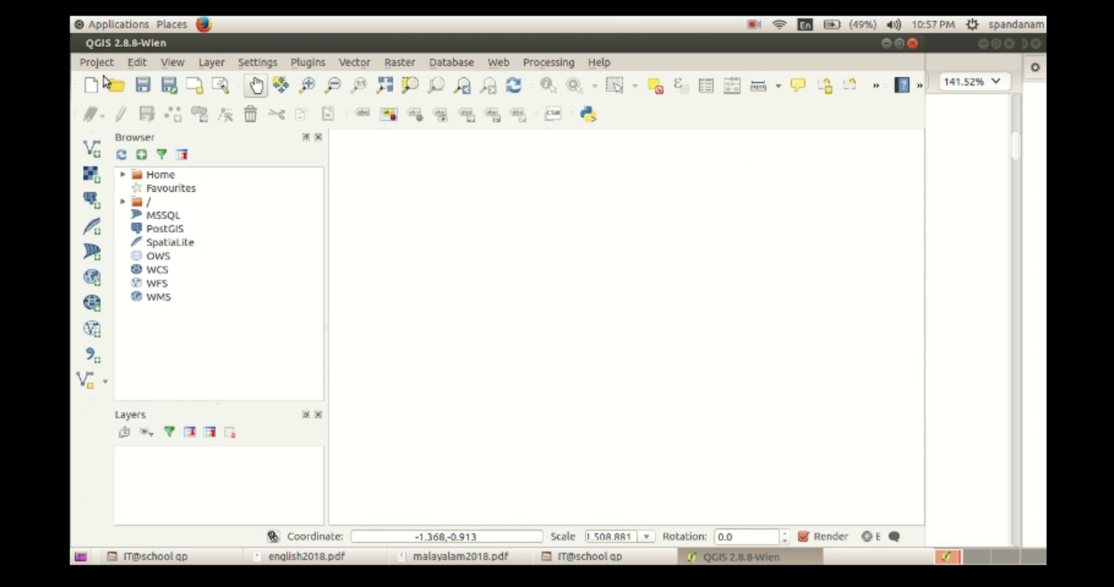
Open the Panchayath_map.qgs project from Exam_documents/QGIS_Map, glancing at the English question paper midway.
{"action": "left_click", "coordinate": [99, 63]}
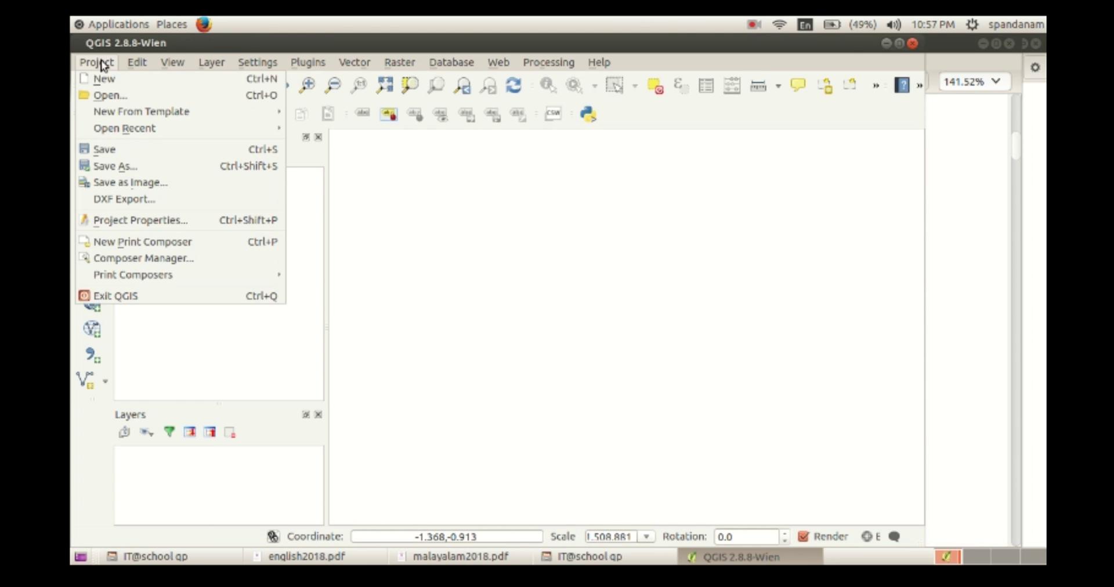
{"action": "left_click", "coordinate": [109, 95]}
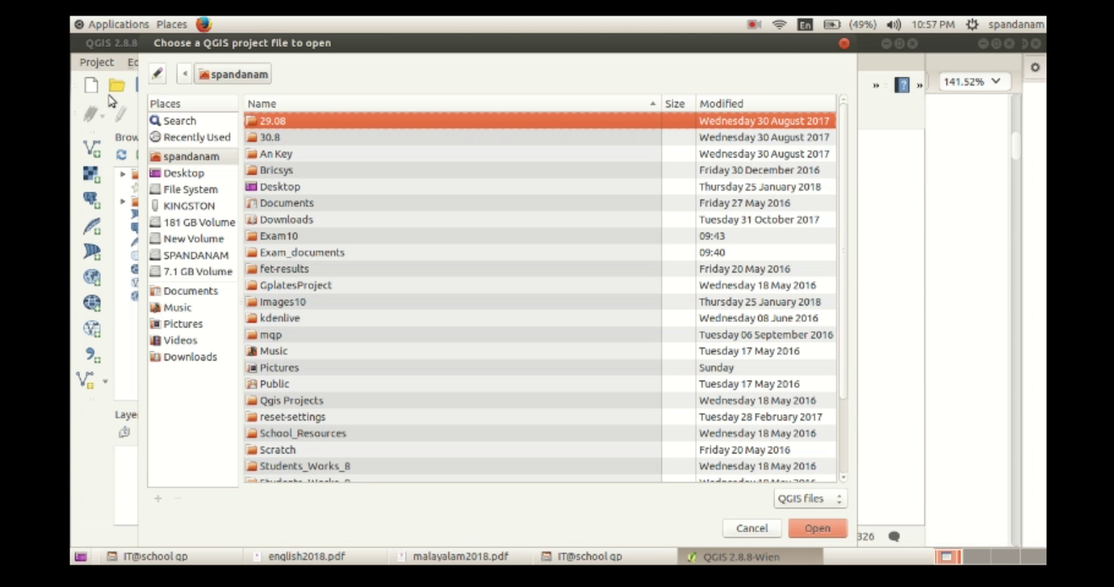
{"action": "left_click", "coordinate": [314, 558]}
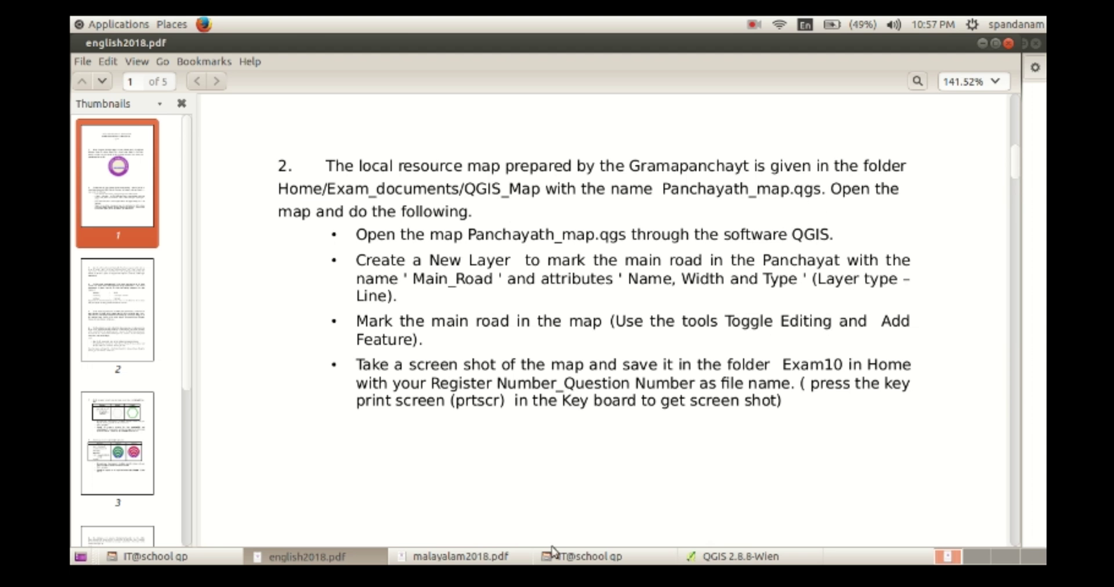
{"action": "left_click", "coordinate": [683, 557]}
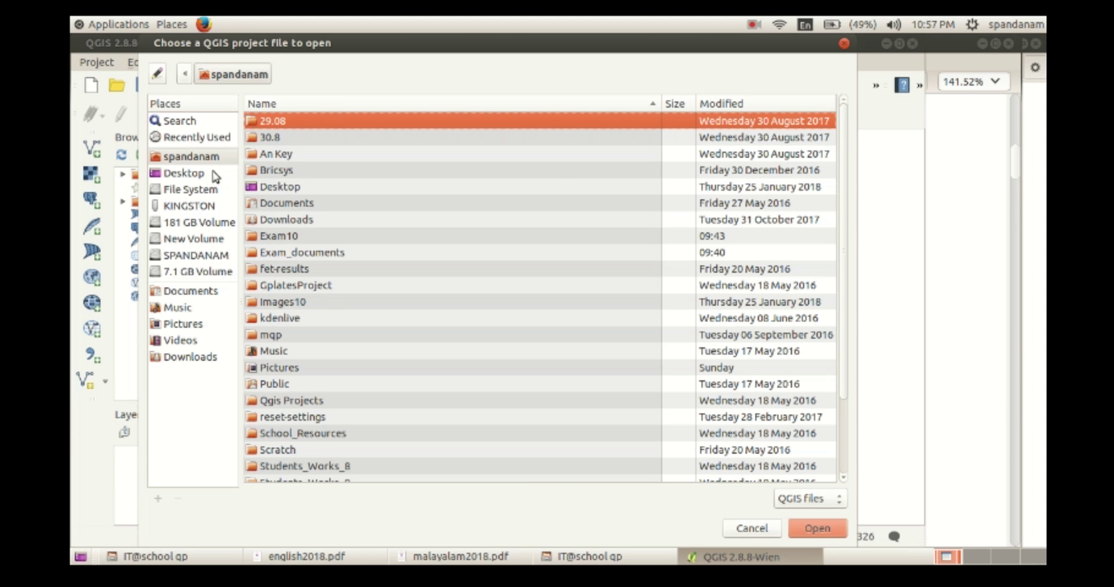
{"action": "double_click", "coordinate": [287, 122]}
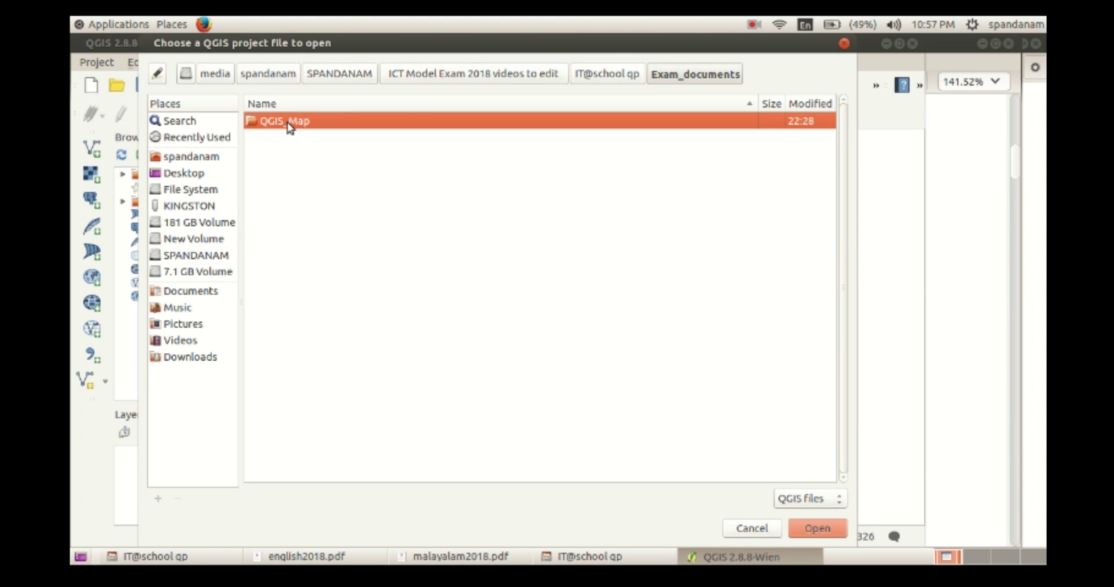
{"action": "double_click", "coordinate": [288, 123]}
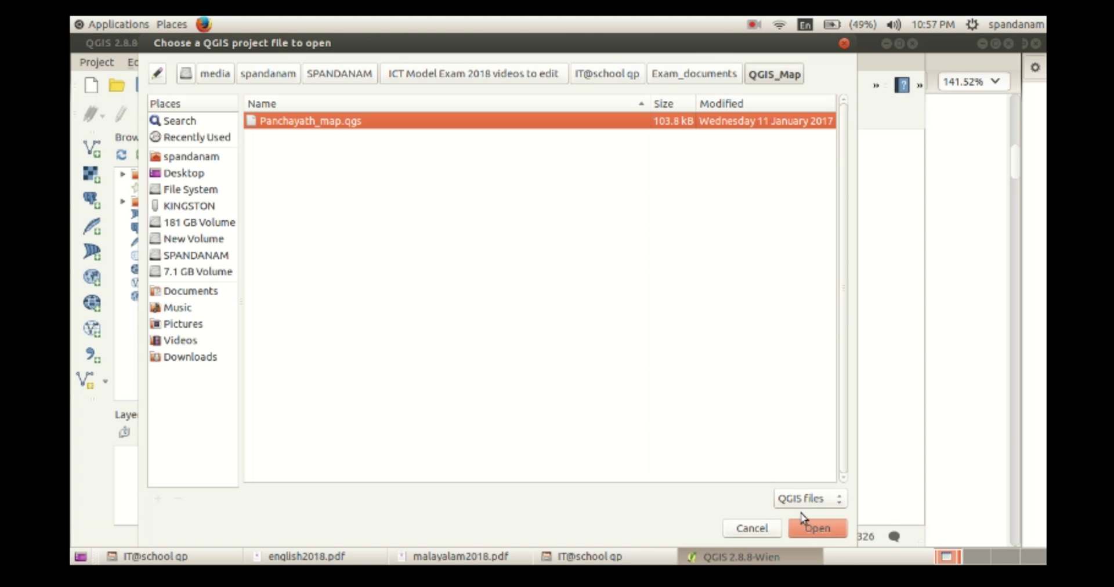
{"action": "left_click", "coordinate": [807, 529]}
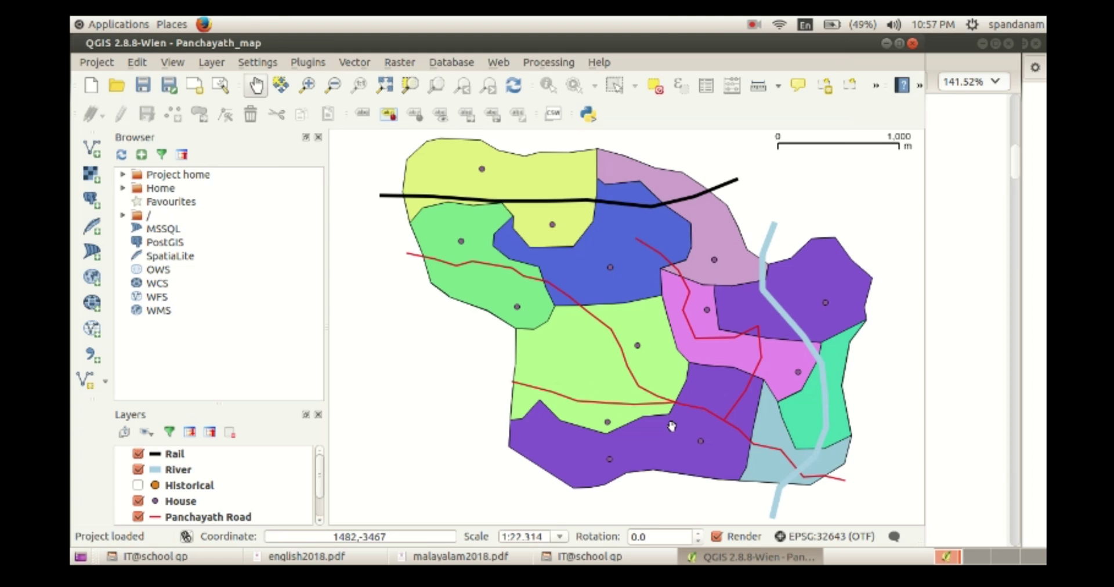
Start a New Shapefile Layer and set its type to Line.
{"action": "left_click", "coordinate": [752, 557]}
{"action": "left_click", "coordinate": [752, 557]}
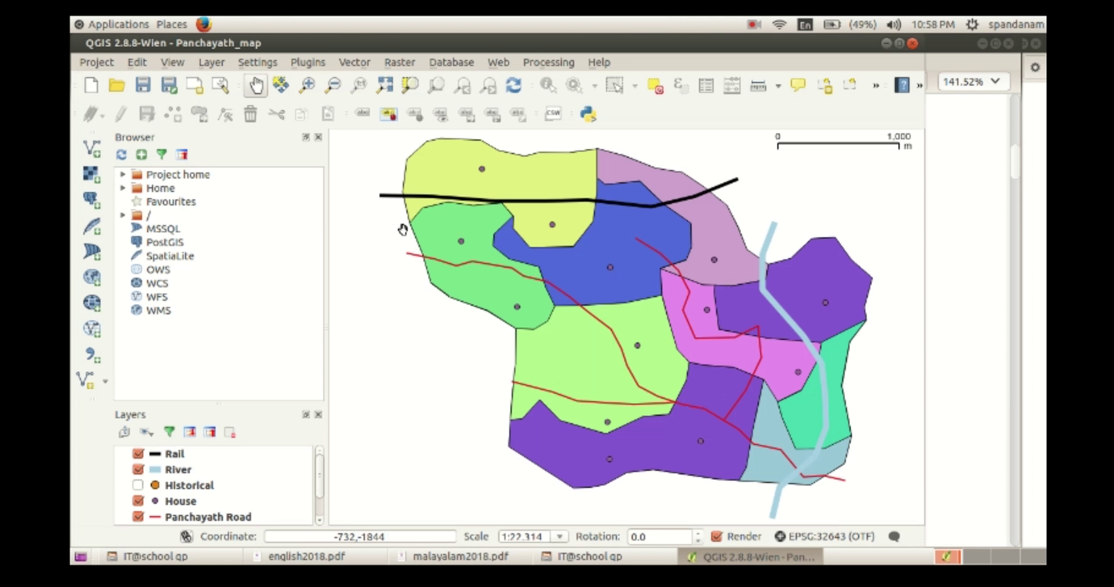
{"action": "left_click", "coordinate": [211, 63]}
{"action": "mouse_move", "coordinate": [218, 79]}
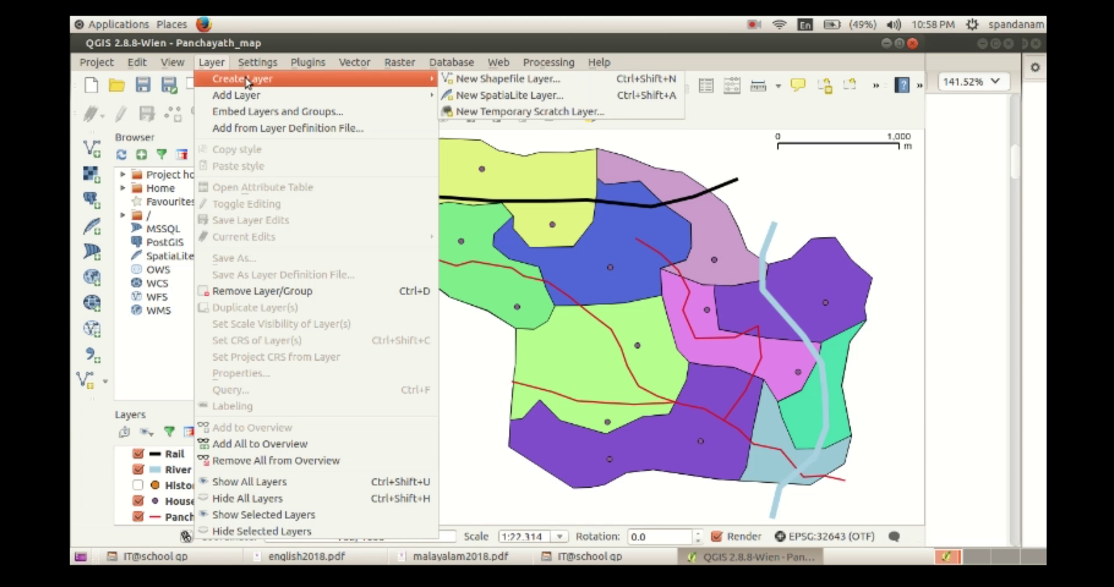
{"action": "left_click", "coordinate": [535, 86]}
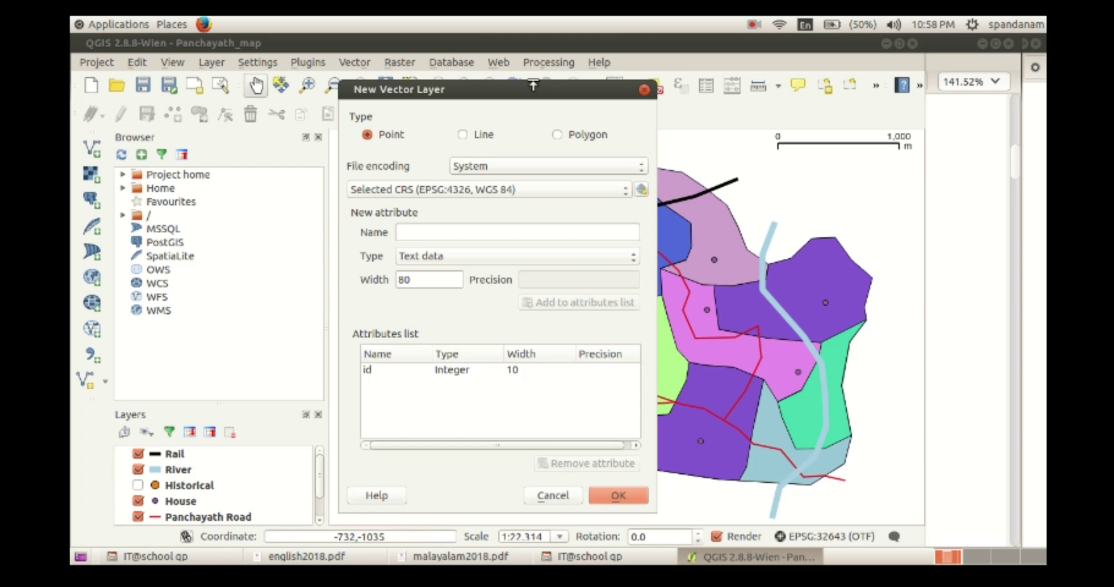
{"action": "left_click", "coordinate": [463, 135]}
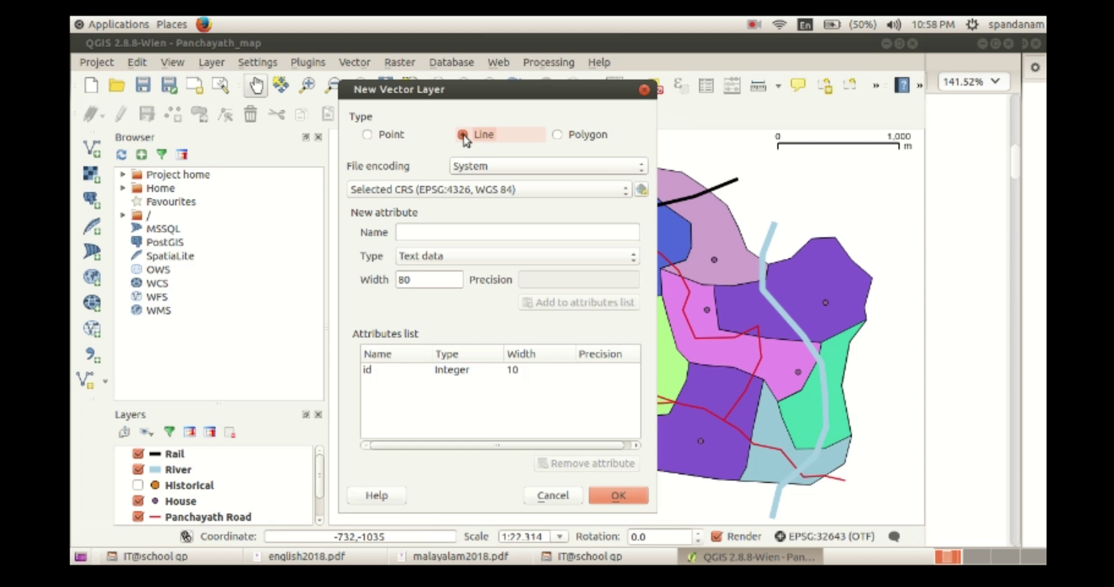
Review the Malayalam and English question papers for the required Name, Width and Type attributes.
{"action": "left_click", "coordinate": [445, 230]}
{"action": "left_click", "coordinate": [458, 557]}
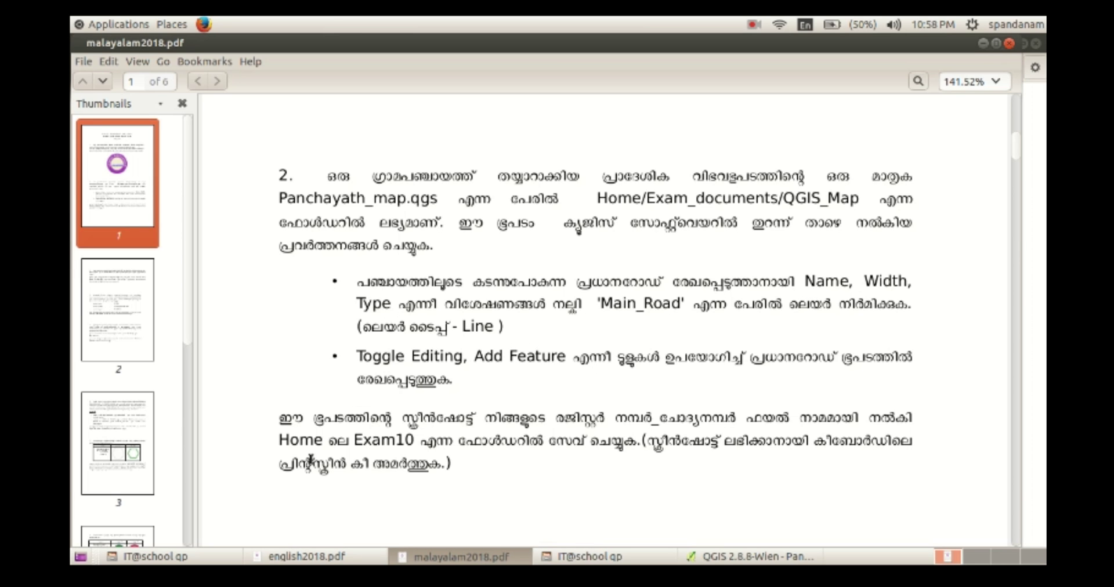
{"action": "left_click", "coordinate": [296, 557]}
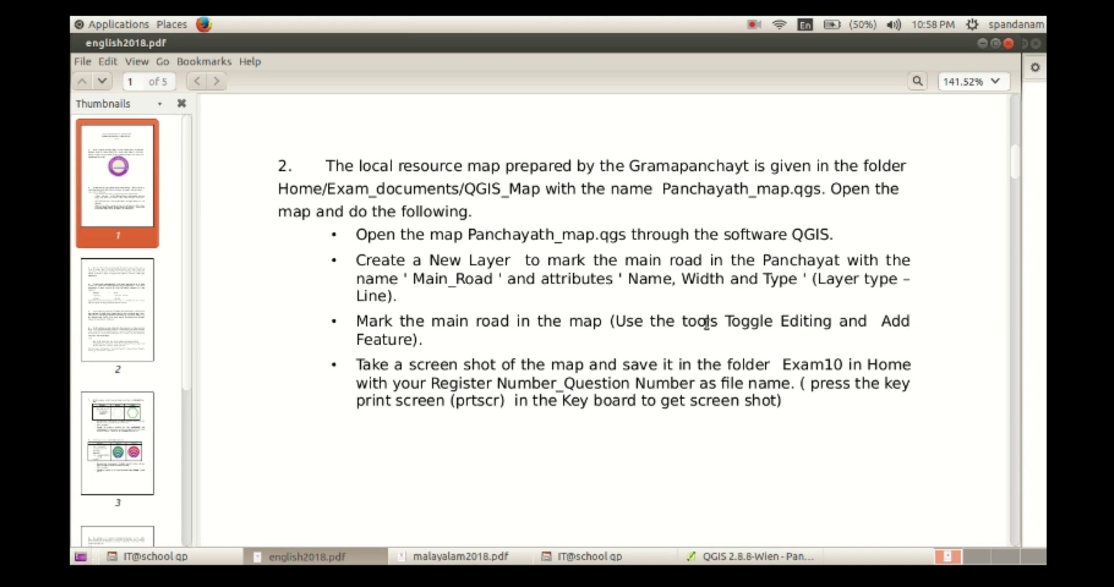
Add a Name text attribute and a Width decimal (Real, 20) attribute to the new layer.
{"action": "left_click", "coordinate": [719, 559]}
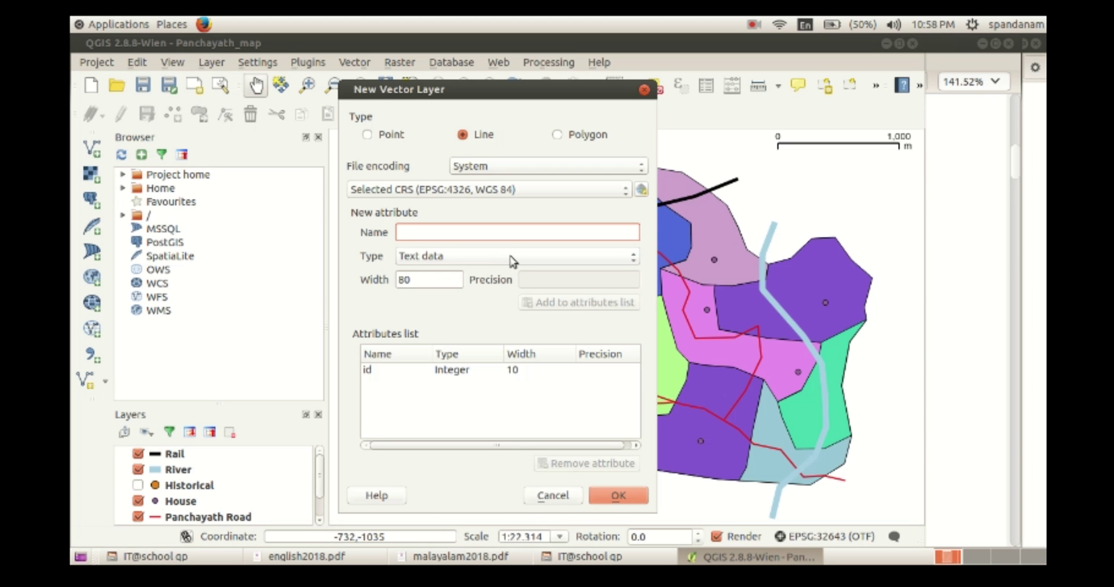
{"action": "type", "text": "Name"}
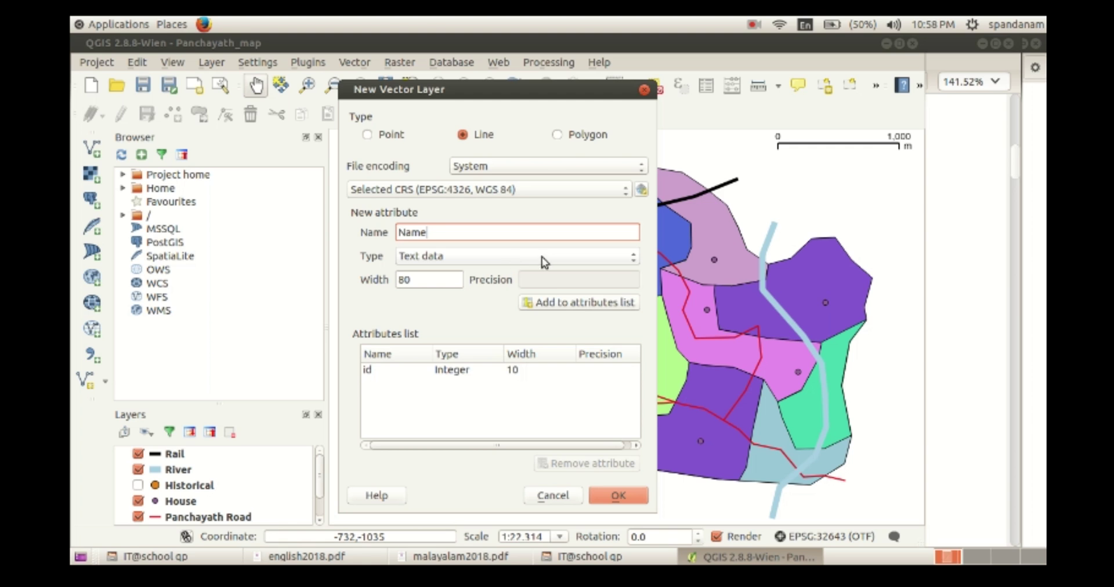
{"action": "left_click", "coordinate": [555, 304]}
{"action": "type", "text": "Width"}
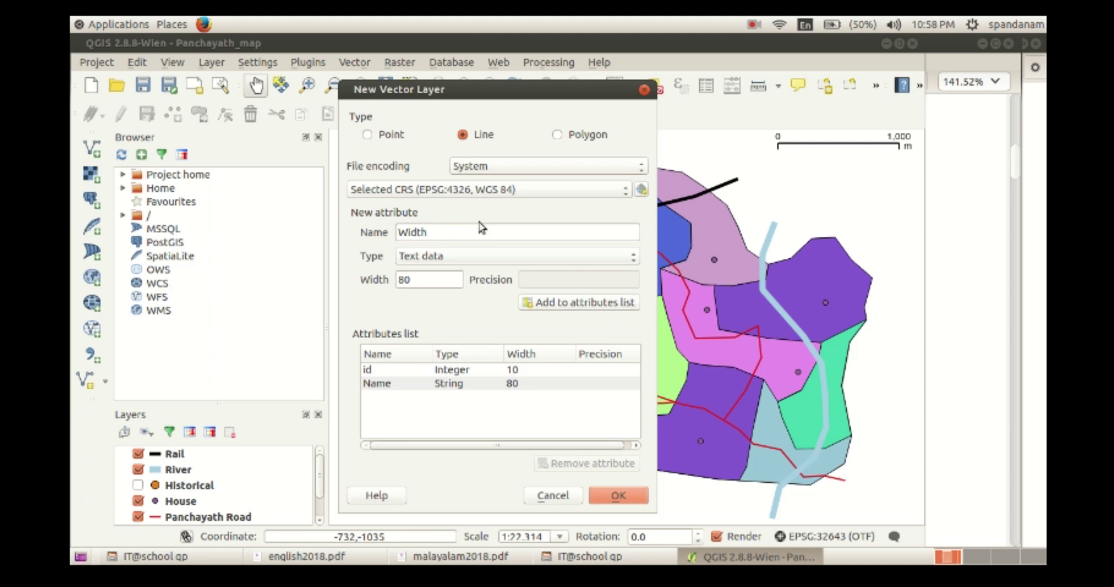
{"action": "left_click", "coordinate": [430, 256]}
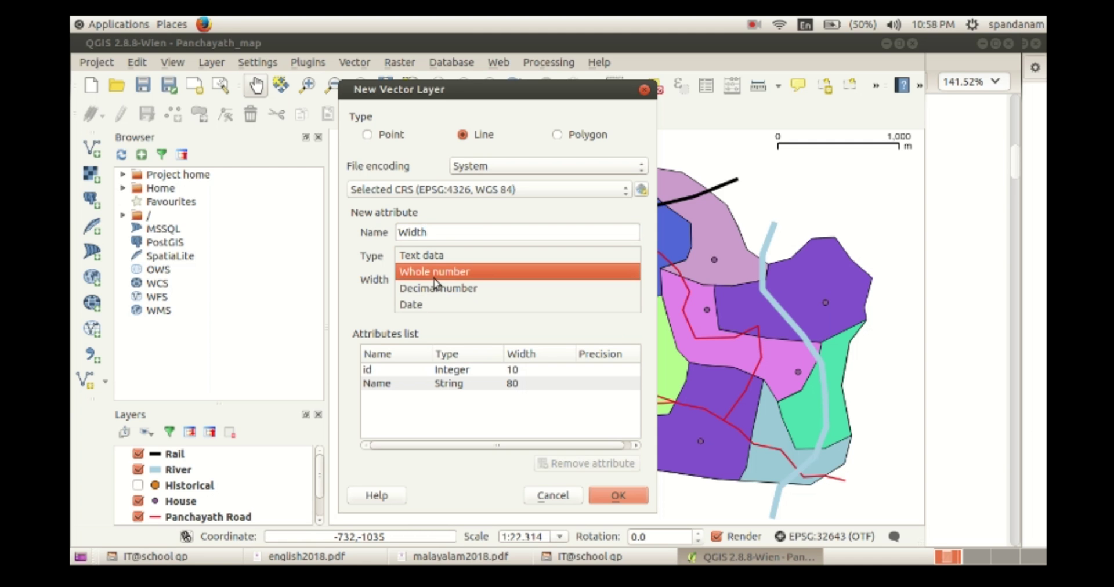
{"action": "left_click", "coordinate": [437, 289]}
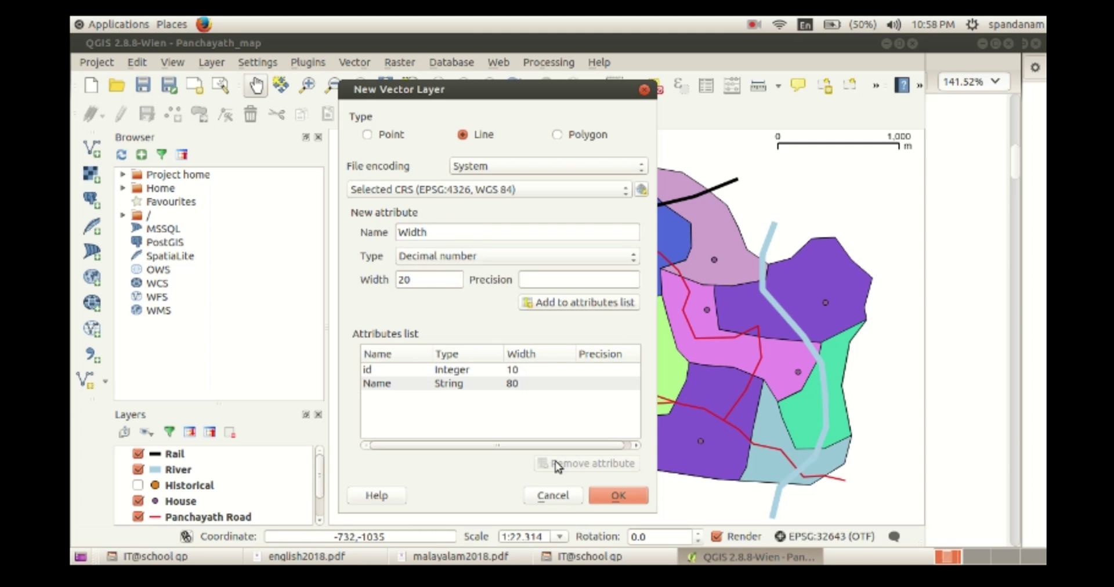
{"action": "left_click", "coordinate": [559, 304]}
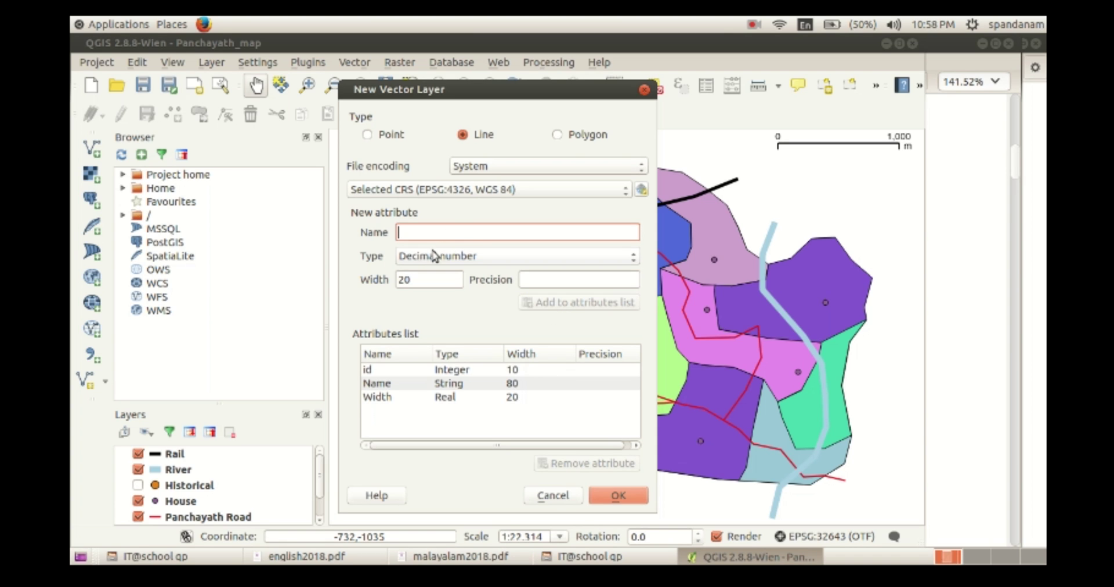
Add a Type text attribute (String, 20) to the attributes list.
{"action": "type", "text": "Ty"}
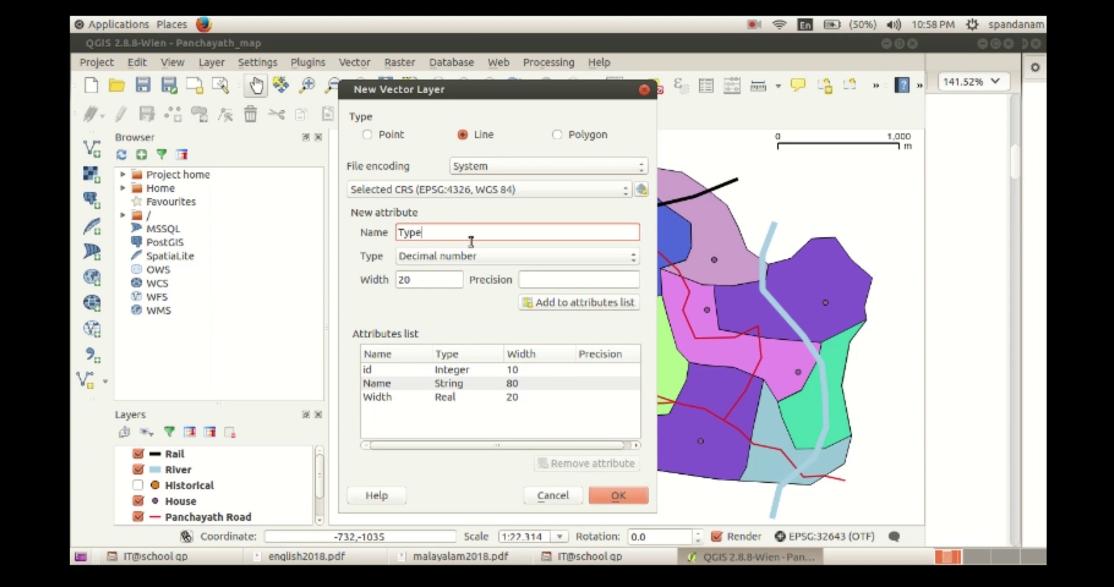
{"action": "type", "text": "pe"}
{"action": "left_click", "coordinate": [485, 260]}
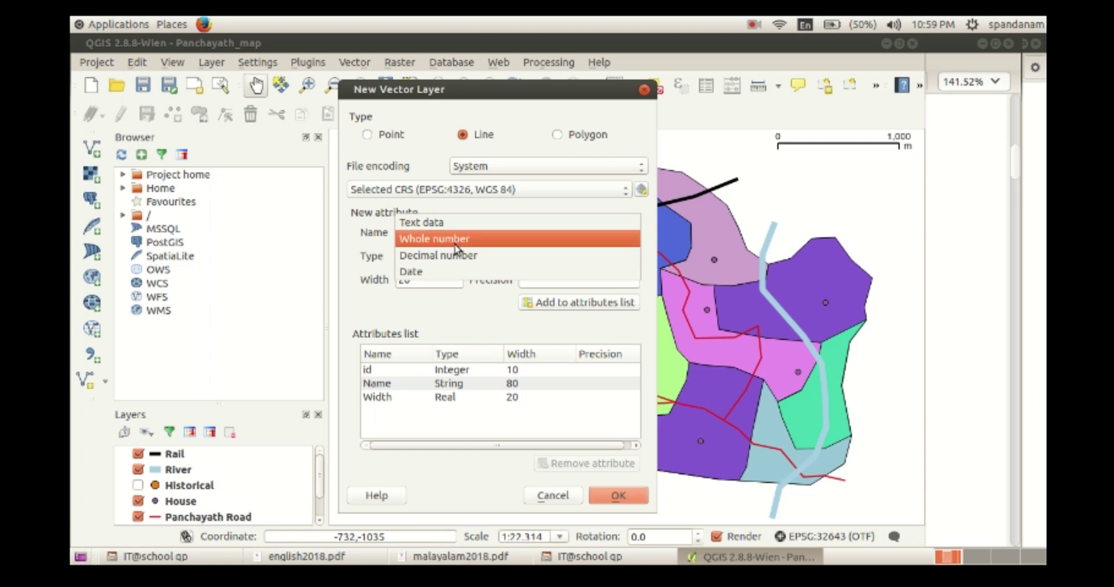
{"action": "left_click", "coordinate": [448, 228]}
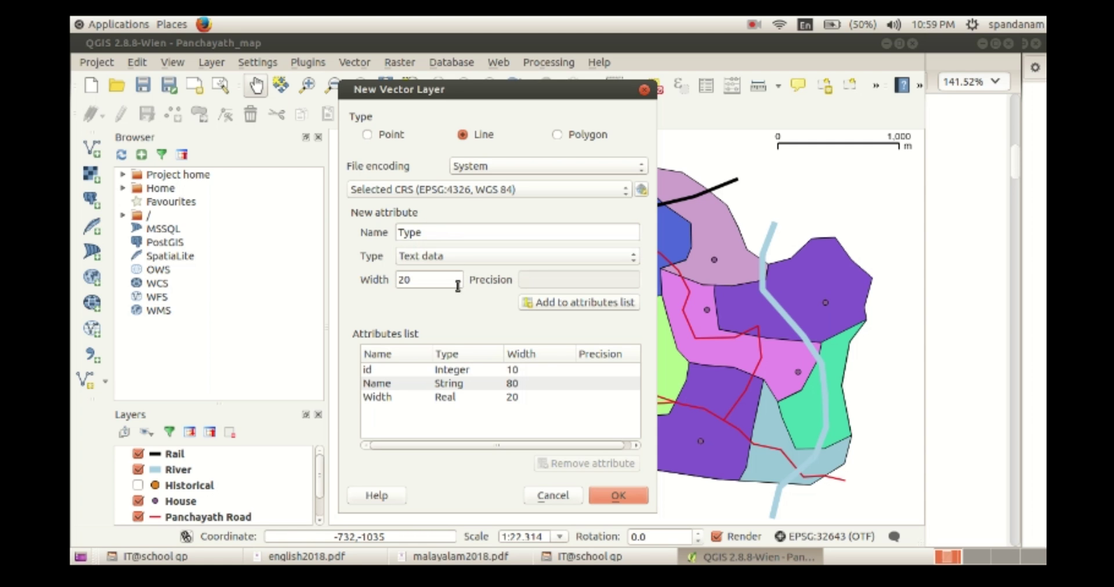
{"action": "left_click", "coordinate": [555, 303]}
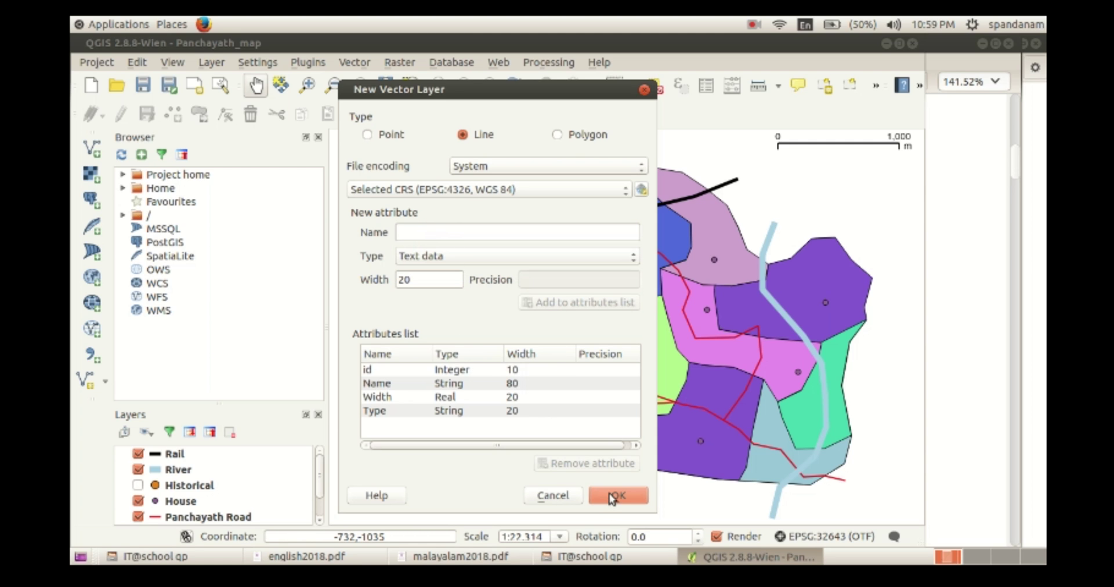
Confirm the new line layer and save it as Main_road in the Exam_documents folder.
{"action": "left_click", "coordinate": [612, 497]}
{"action": "left_click_drag", "start_coordinate": [435, 70], "coordinate": [362, 52]}
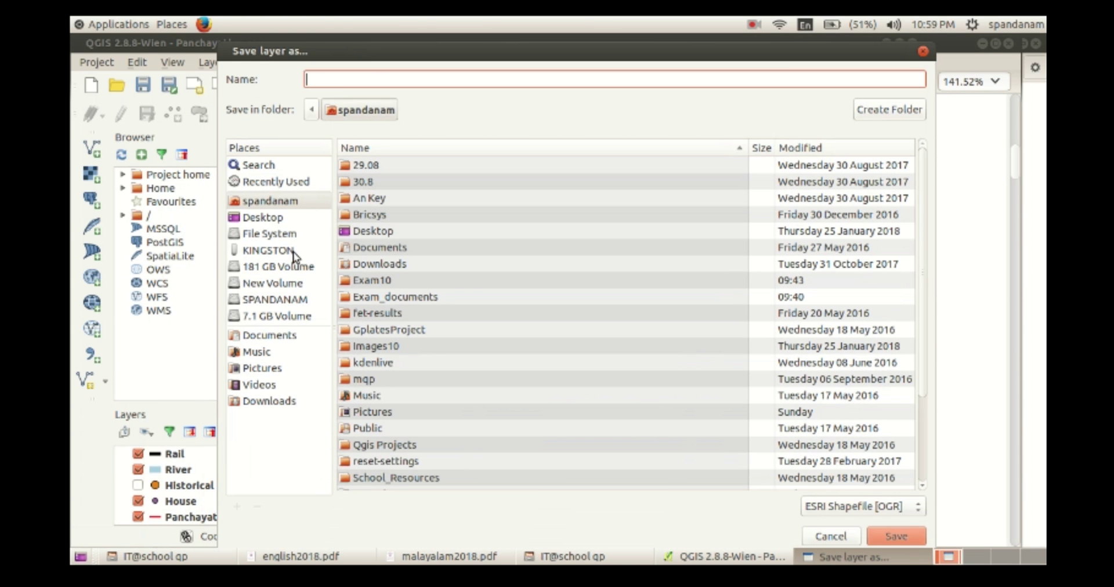
{"action": "left_click", "coordinate": [267, 218]}
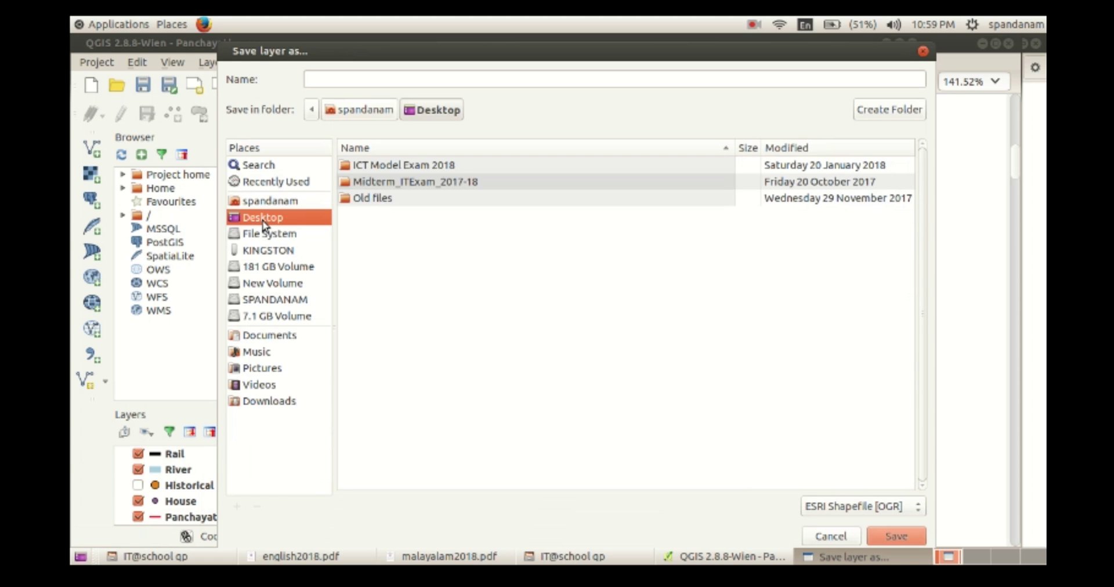
{"action": "left_click", "coordinate": [269, 202]}
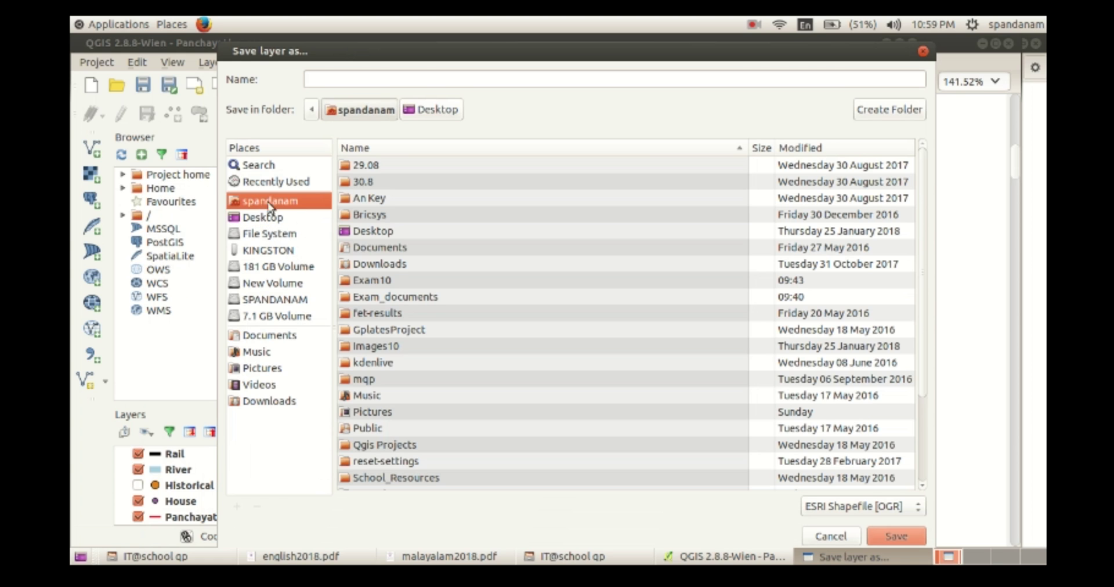
{"action": "double_click", "coordinate": [390, 298]}
{"action": "left_click", "coordinate": [361, 76]}
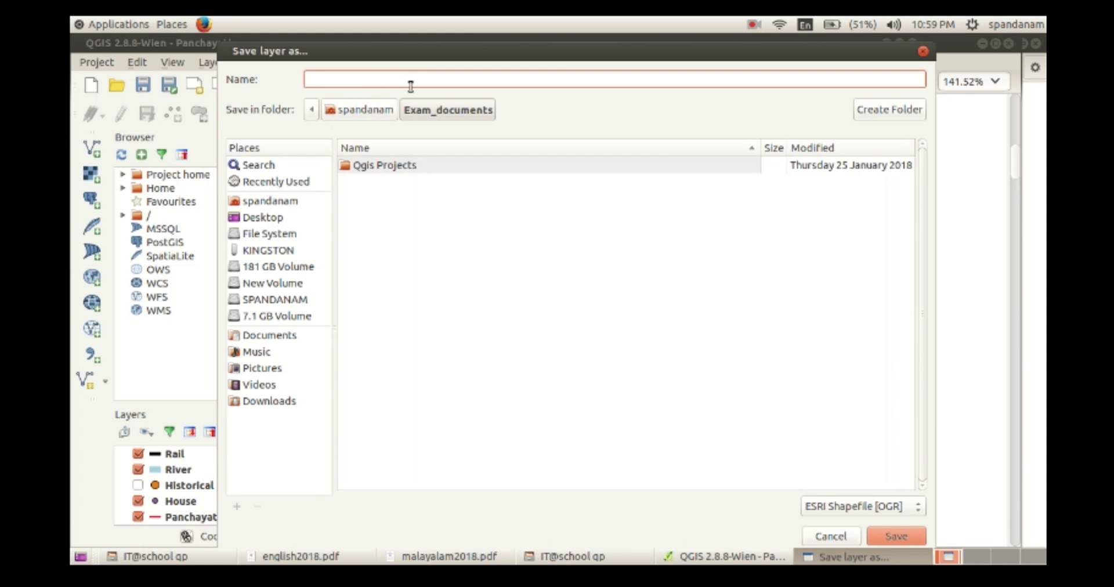
{"action": "type", "text": "Main_road"}
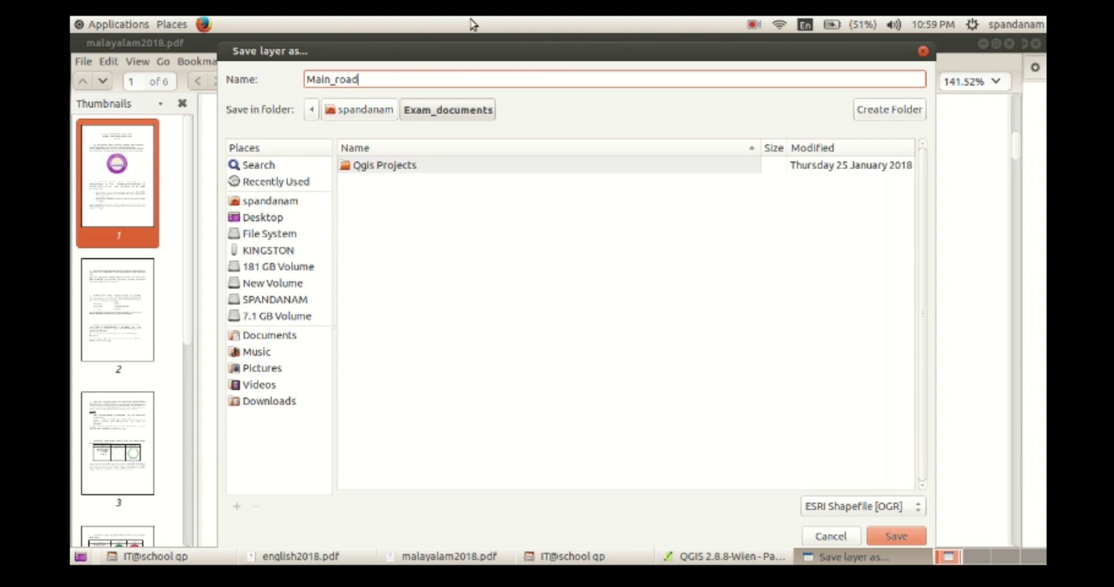
{"action": "left_click", "coordinate": [887, 536]}
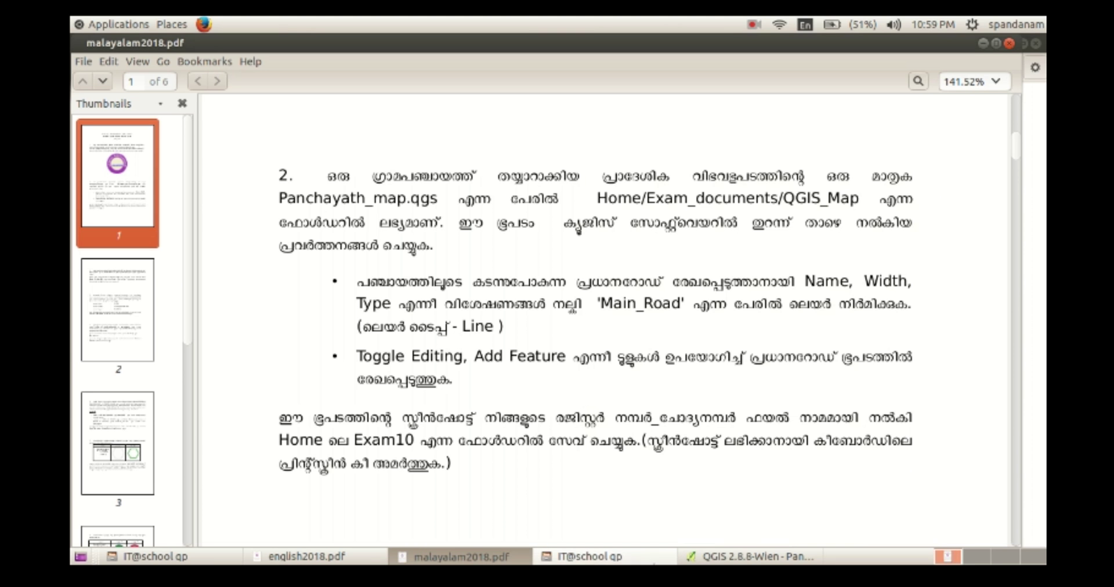
Turn on editing for Main_road and choose Add Feature, checking the English question paper.
{"action": "left_click", "coordinate": [752, 556]}
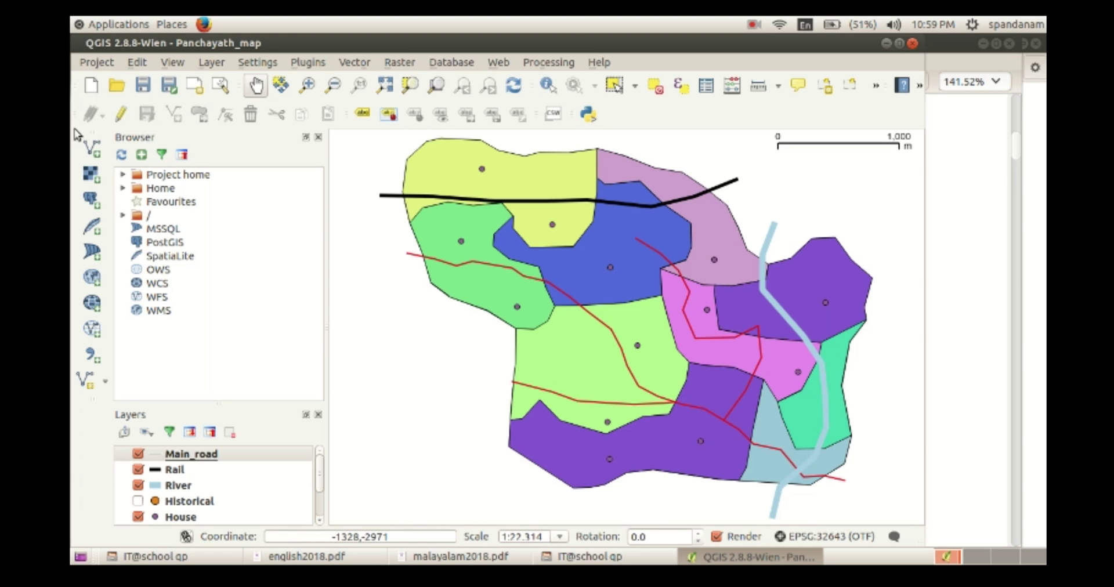
{"action": "left_click", "coordinate": [123, 115]}
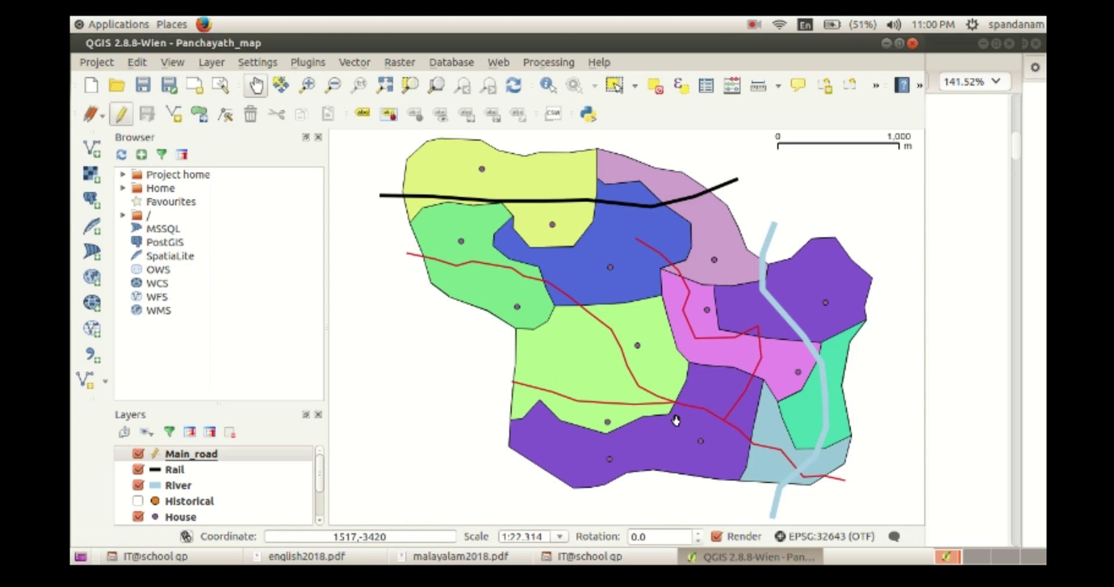
{"action": "left_click", "coordinate": [173, 117]}
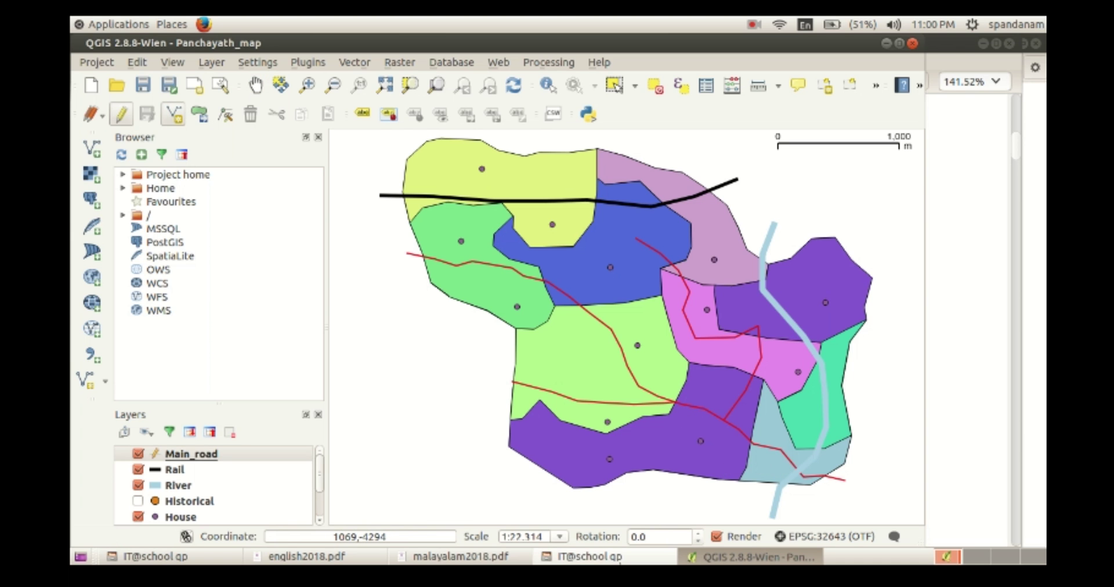
{"action": "left_click", "coordinate": [343, 556]}
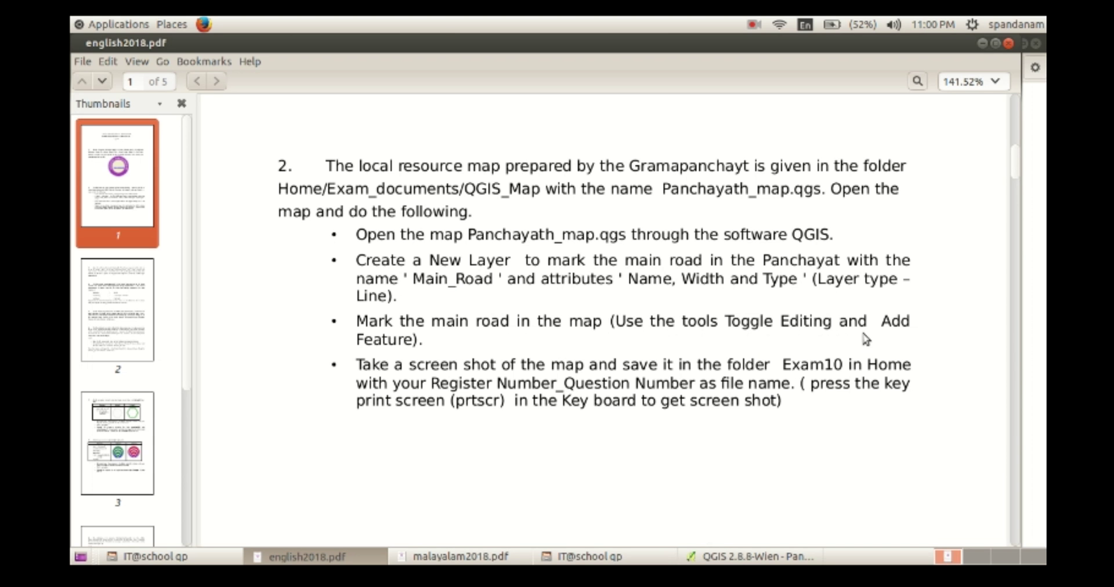
{"action": "left_click", "coordinate": [749, 556]}
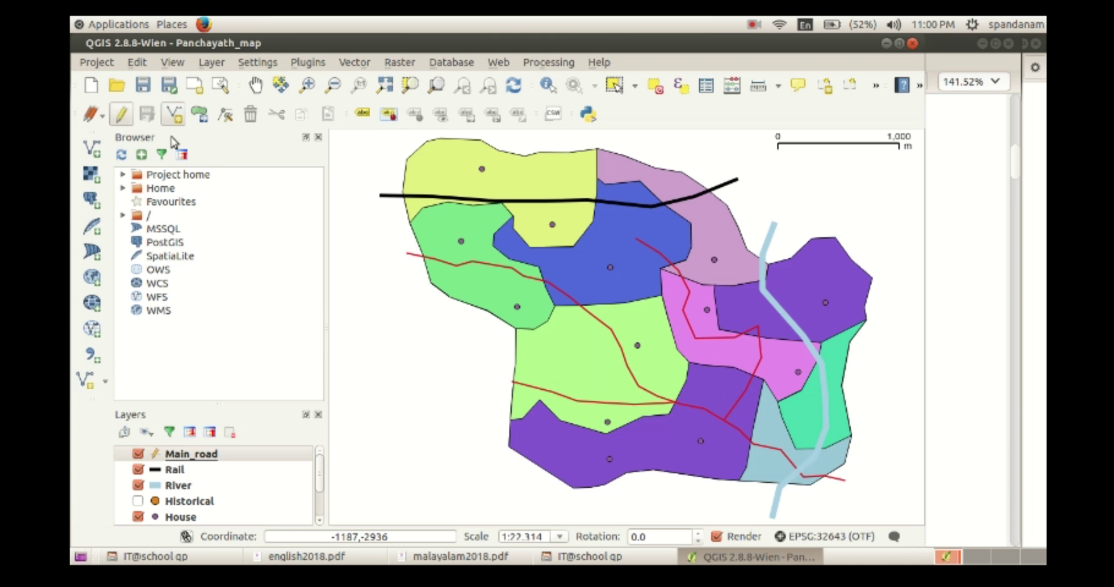
Trace the Main_road line from near the map's bottom edge, through a bend, toward the top.
{"action": "left_click", "coordinate": [174, 114]}
{"action": "left_click", "coordinate": [715, 501]}
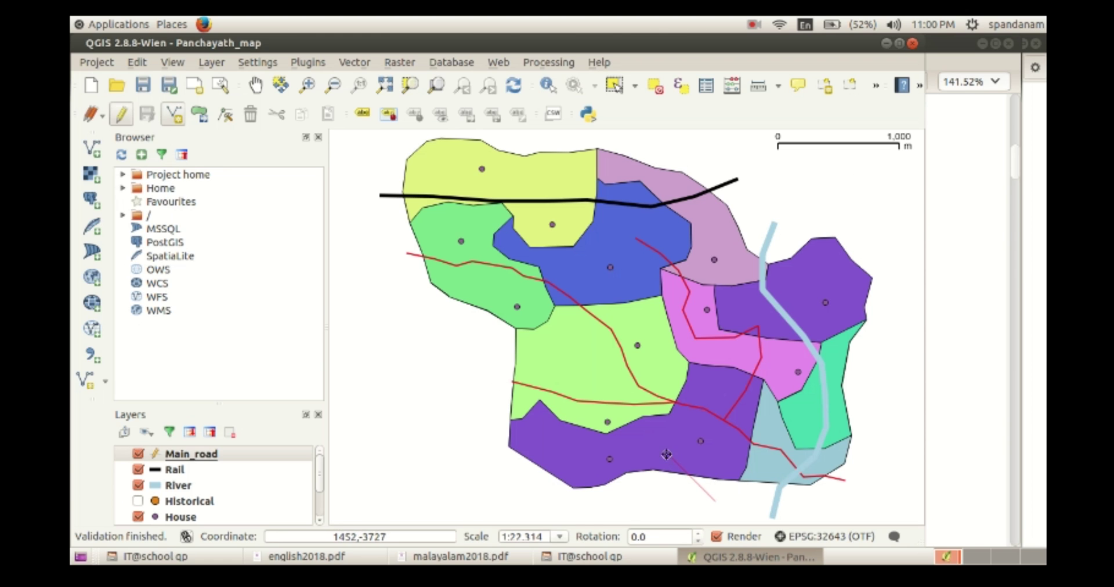
{"action": "left_click", "coordinate": [580, 345]}
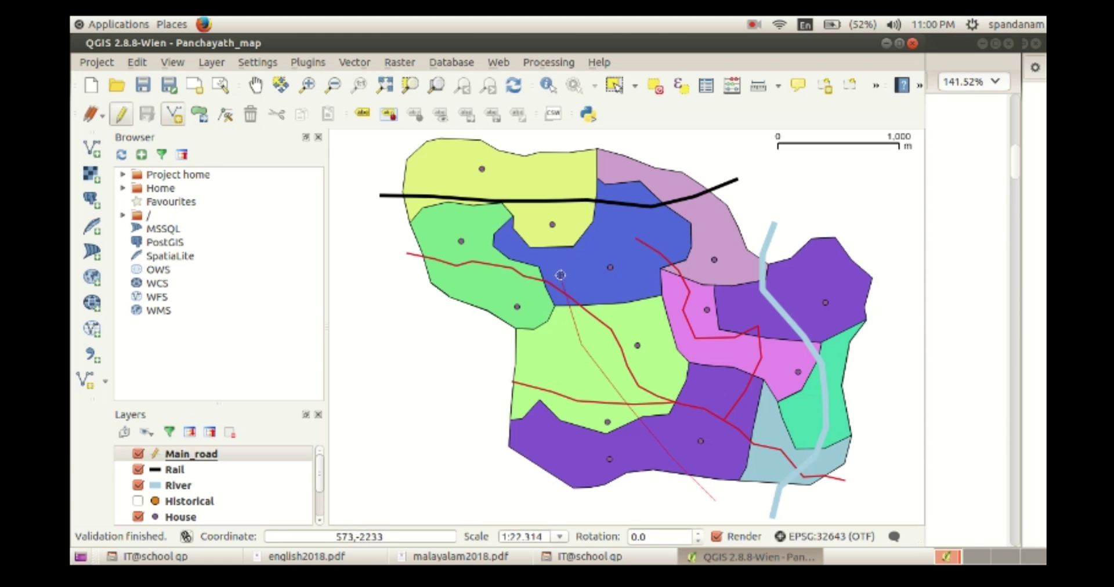
{"action": "left_click", "coordinate": [558, 233]}
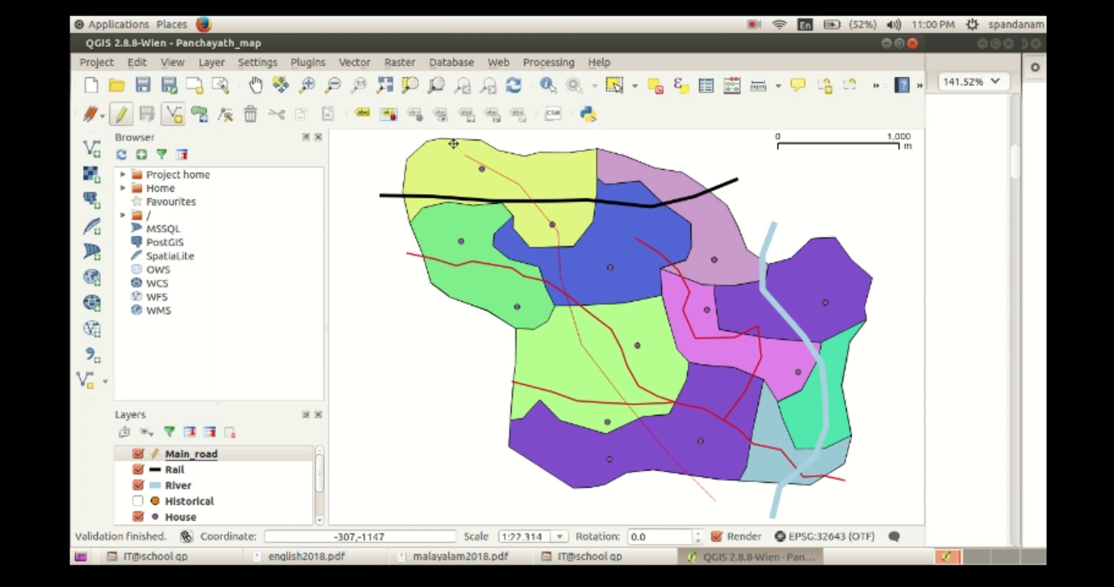
Finish the line, give it id 1, name road1 and width 10, then nudge it up-left.
{"action": "right_click", "coordinate": [426, 147]}
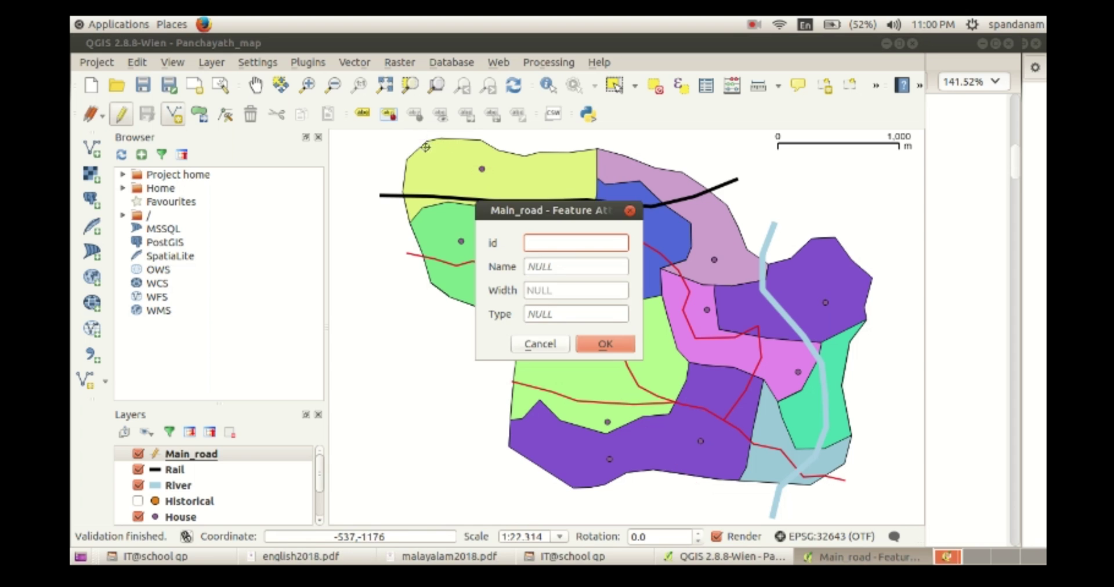
{"action": "type", "text": "1"}
{"action": "key", "text": "Tab"}
{"action": "type", "text": "ro"}
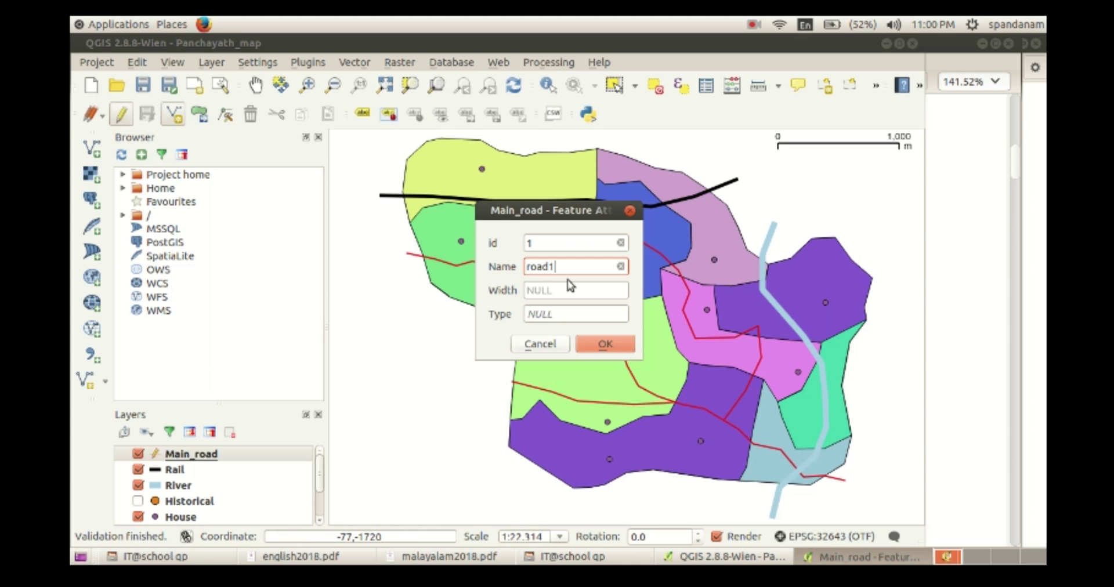
{"action": "key", "text": "Tab"}
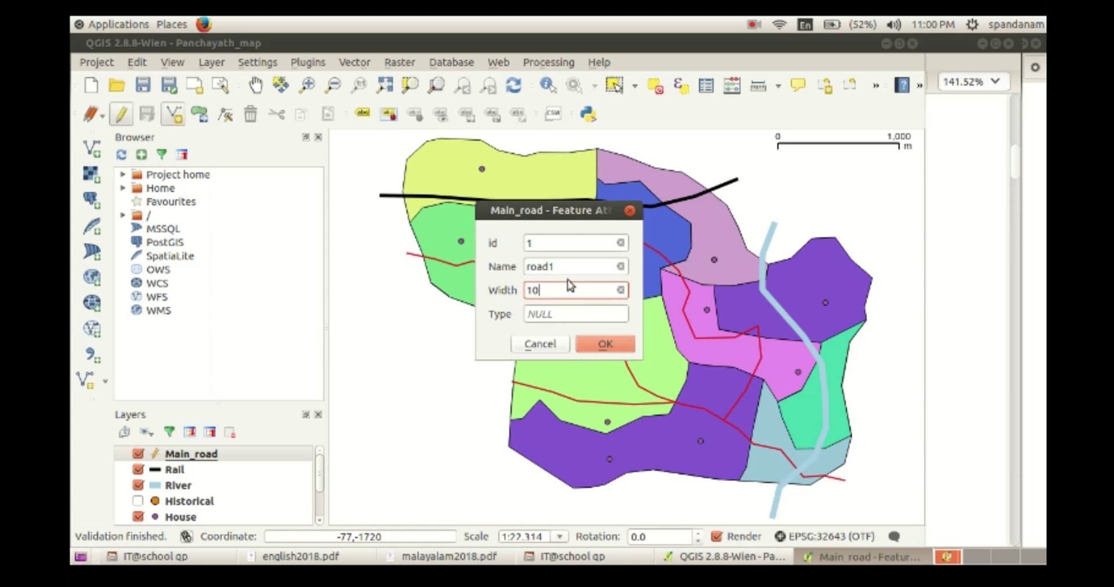
{"action": "key", "text": "Tab"}
{"action": "type", "text": "1"}
{"action": "left_click", "coordinate": [606, 344]}
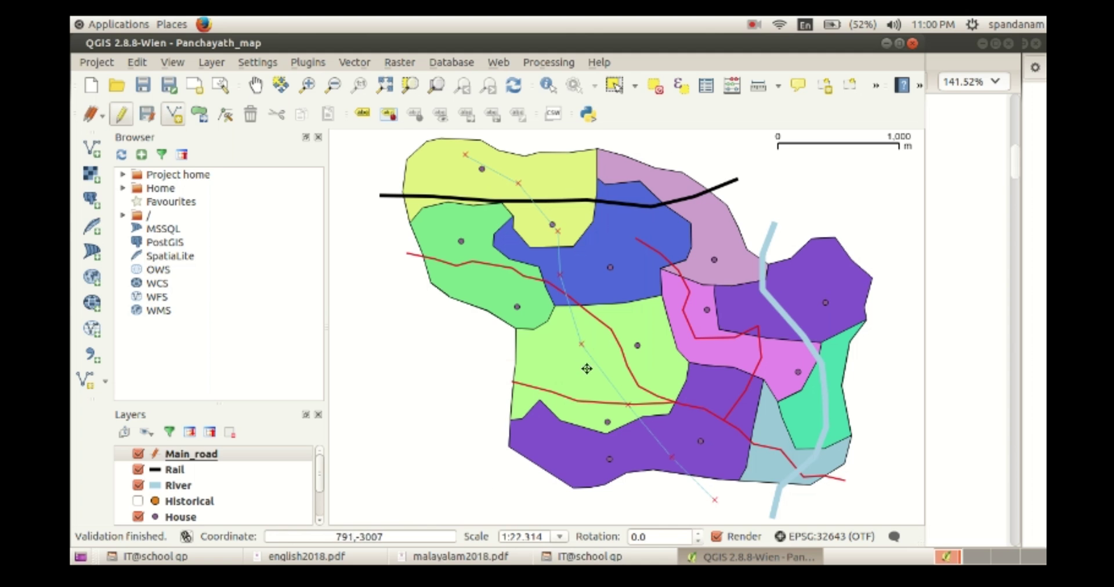
{"action": "left_click_drag", "start_coordinate": [614, 377], "coordinate": [594, 355]}
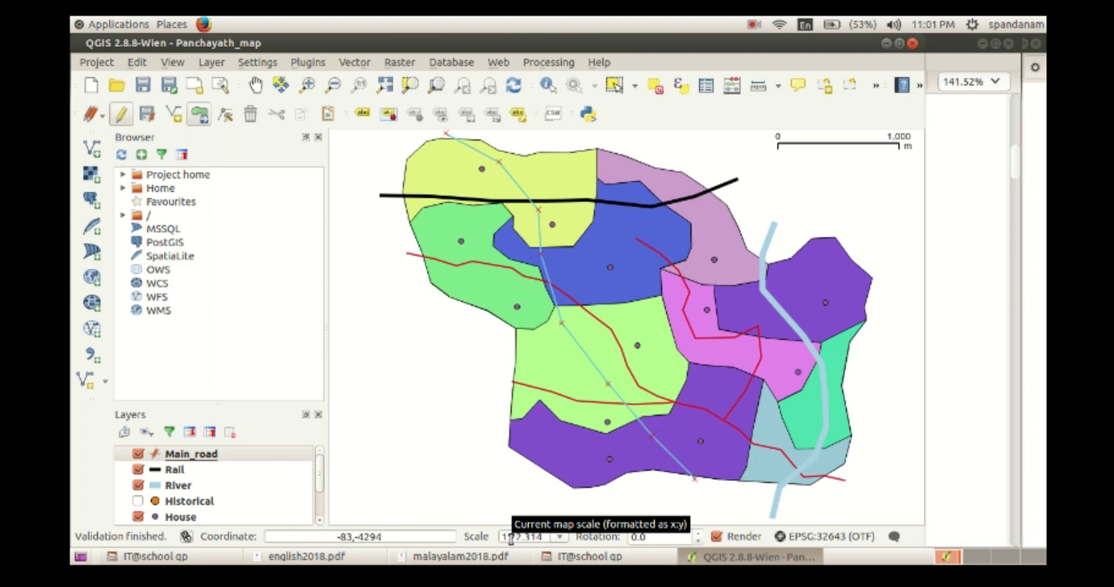
Screenshot the map window and choose Home > Exam10 as the save folder.
{"action": "key", "text": "Print"}
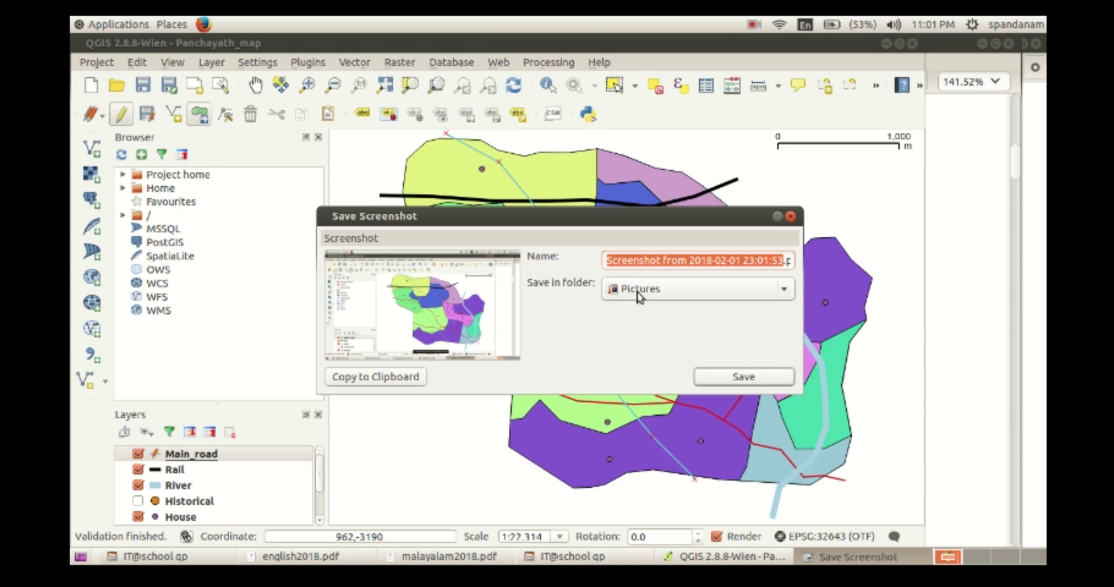
{"action": "left_click", "coordinate": [639, 294]}
{"action": "left_click", "coordinate": [640, 322]}
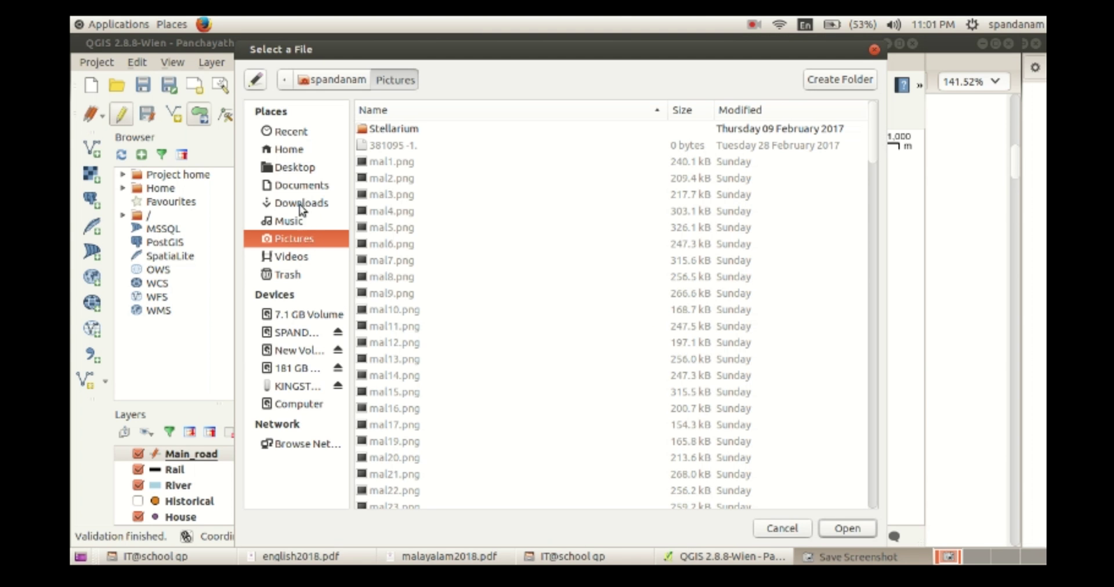
{"action": "left_click", "coordinate": [332, 83]}
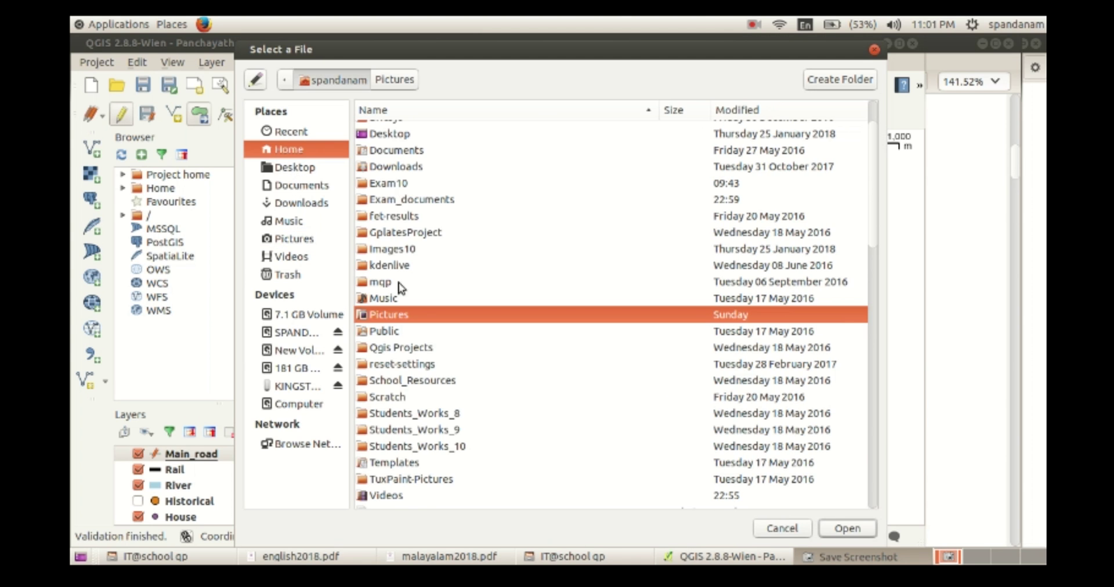
{"action": "double_click", "coordinate": [399, 186]}
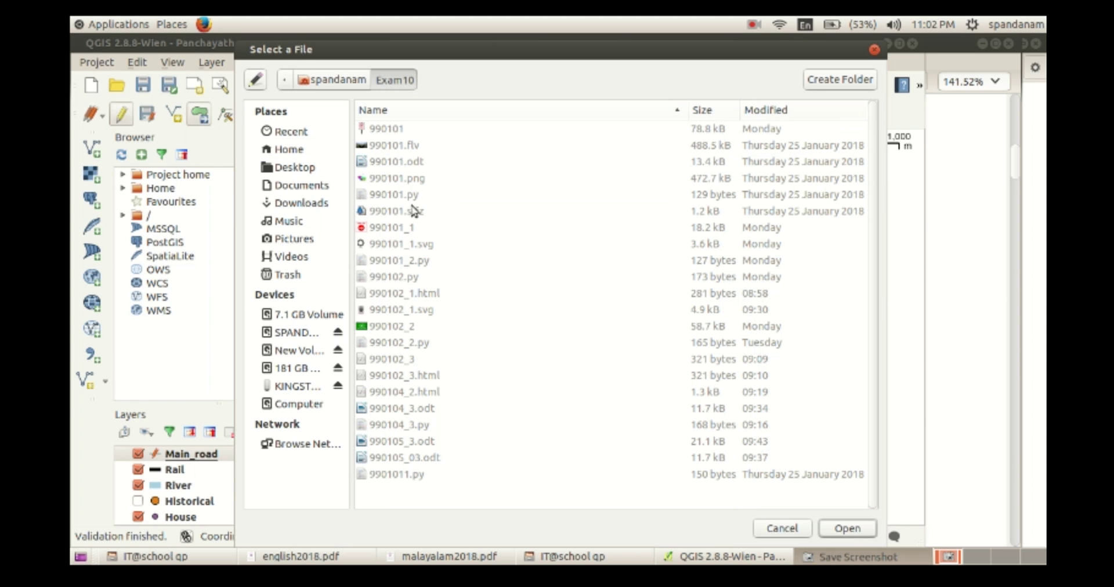
{"action": "left_click", "coordinate": [864, 534]}
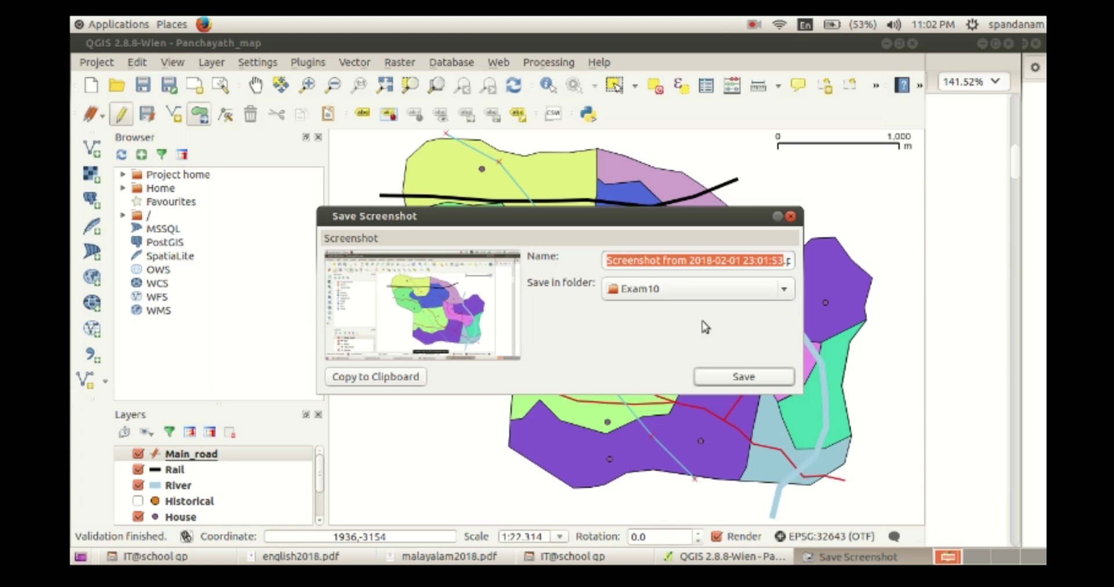
Replace the default screenshot name with the register number followed by _2.png.
{"action": "left_click_drag", "start_coordinate": [781, 260], "coordinate": [605, 254]}
{"action": "key", "text": "BackSpace"}
{"action": "key", "text": "BackSpace"}
{"action": "key", "text": "BackSpace"}
{"action": "key", "text": "BackSpace"}
{"action": "key", "text": "BackSpace"}
{"action": "key", "text": "BackSpace"}
{"action": "key", "text": "BackSpace"}
{"action": "key", "text": "BackSpace"}
{"action": "key", "text": "BackSpace"}
{"action": "key", "text": "BackSpace"}
{"action": "key", "text": "BackSpace"}
{"action": "key", "text": "BackSpace"}
{"action": "key", "text": "BackSpace"}
{"action": "key", "text": "BackSpace"}
{"action": "key", "text": "BackSpace"}
{"action": "key", "text": "BackSpace"}
{"action": "key", "text": "BackSpace"}
{"action": "key", "text": "BackSpace"}
{"action": "key", "text": "BackSpace"}
{"action": "key", "text": "BackSpace"}
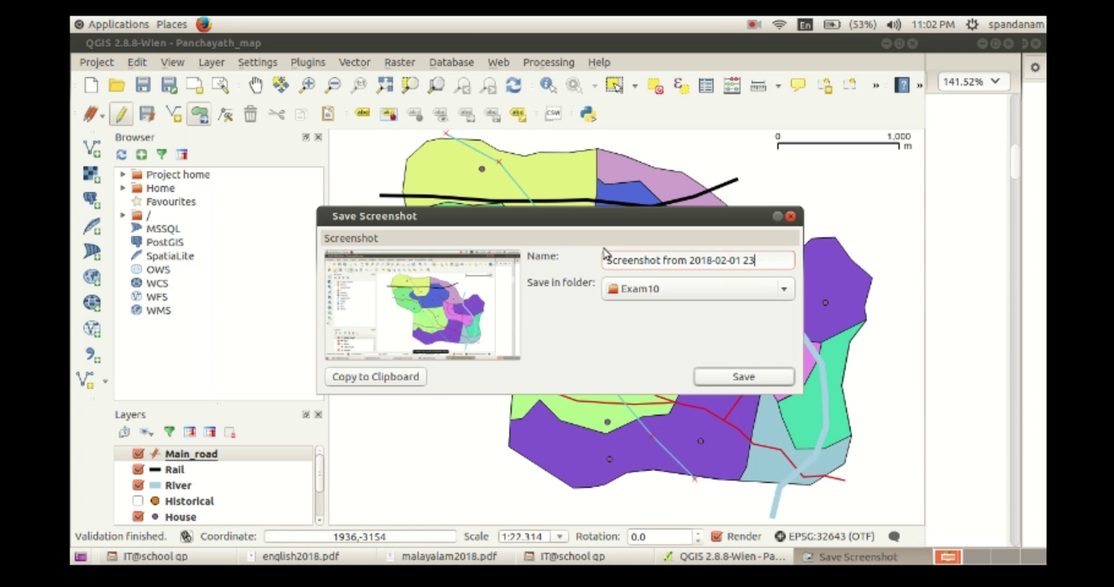
{"action": "type", "text": "990100_2.png"}
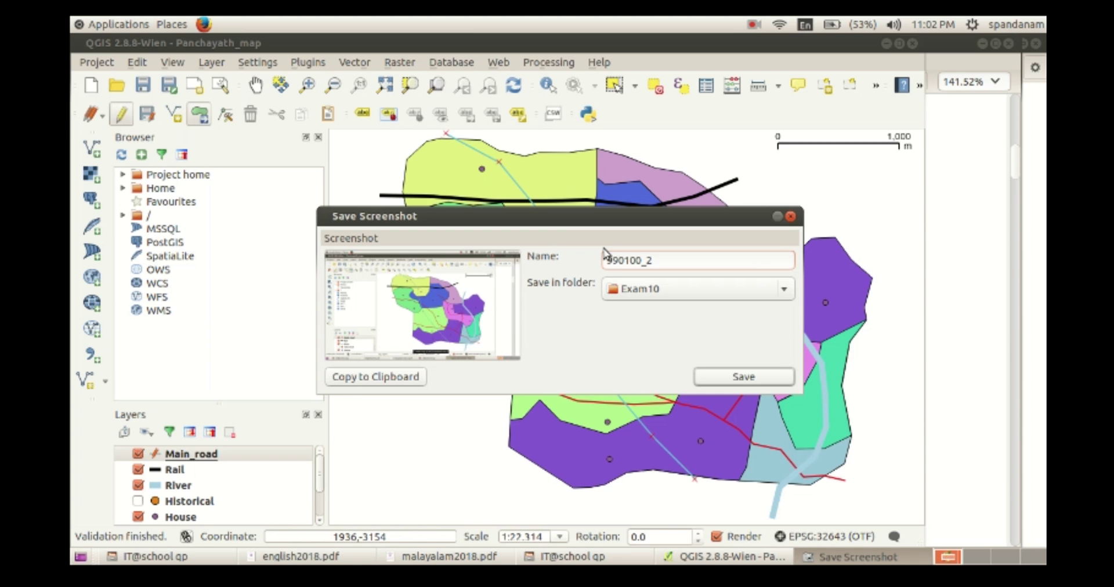